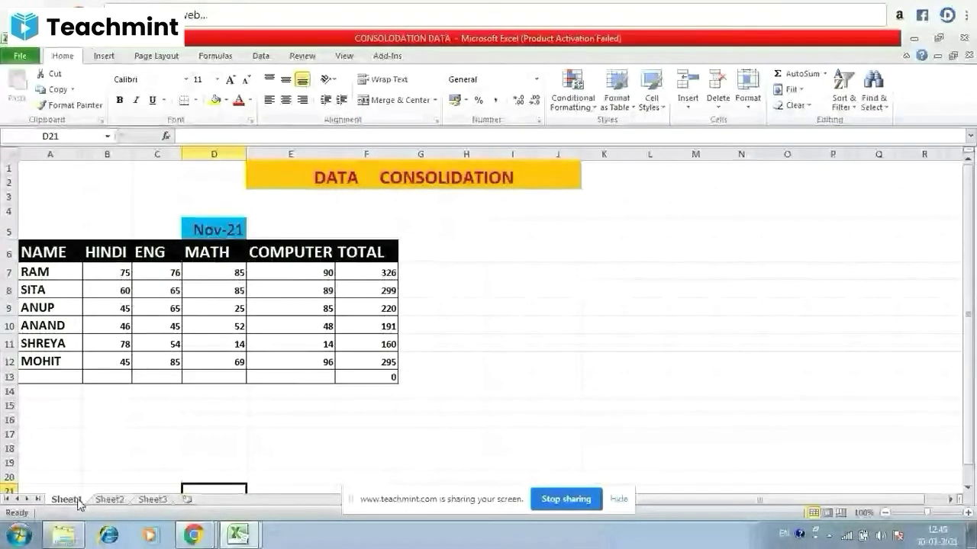
Examine the Nov-21, Dec-21 and Jan-22 mark tables on Sheet1, Sheet2 and Sheet3, including how the TOTAL column is calculated.
click(206, 230)
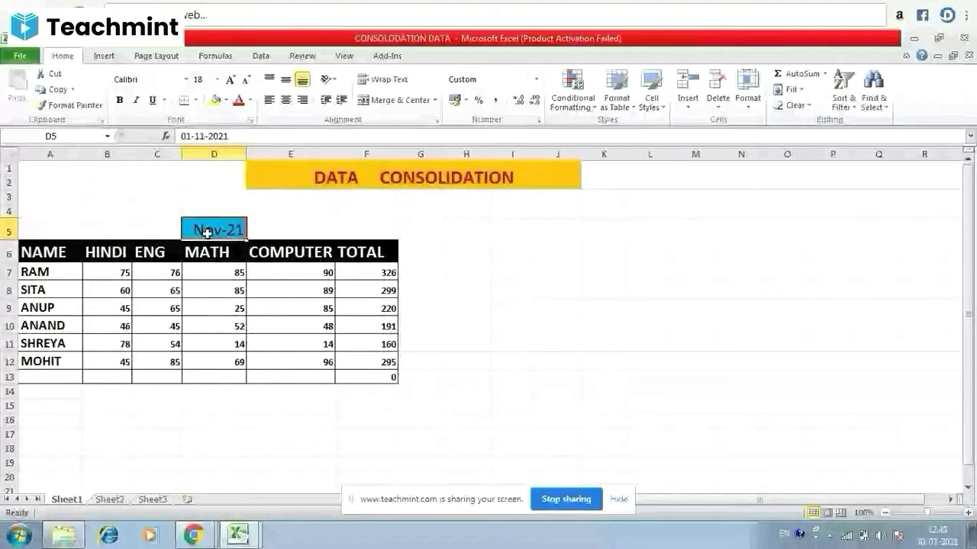
click(46, 274)
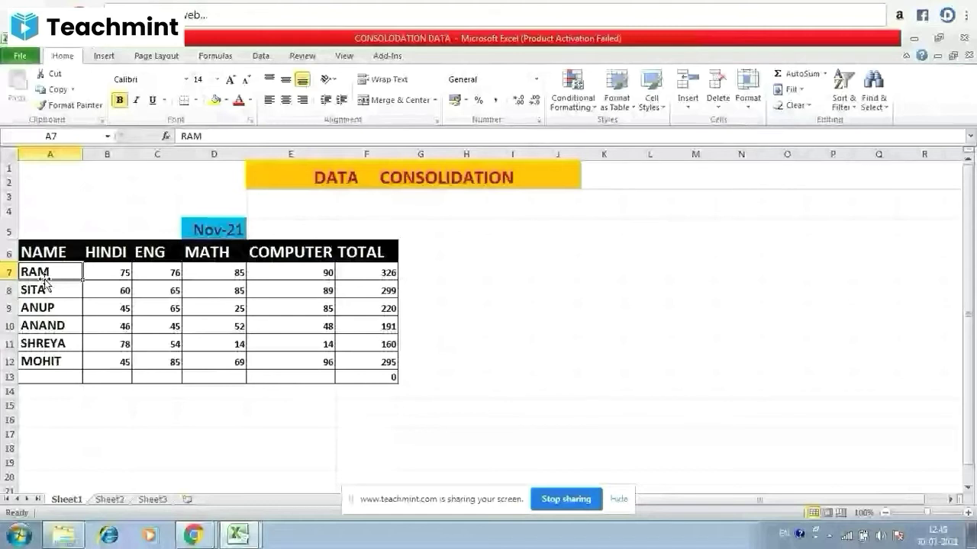
key(ctrl+Down)
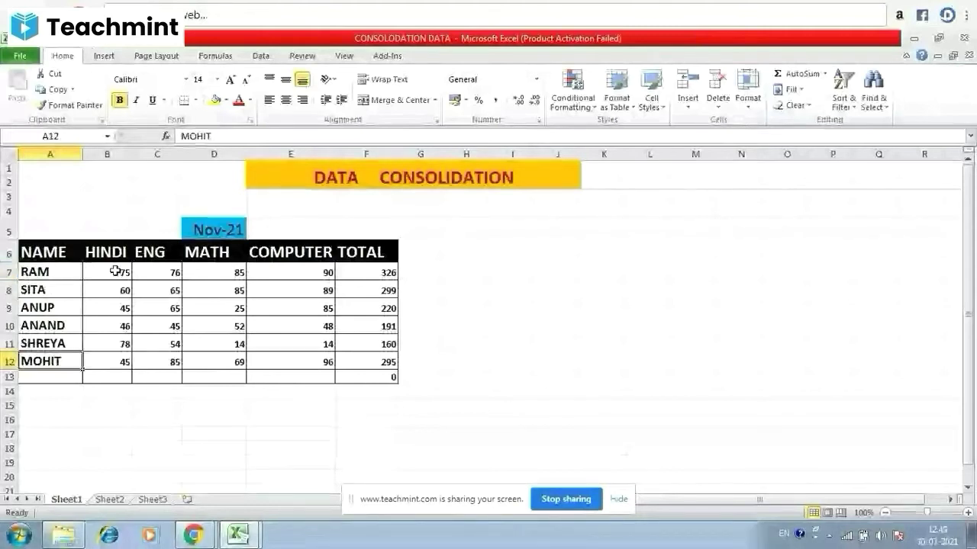
click(115, 271)
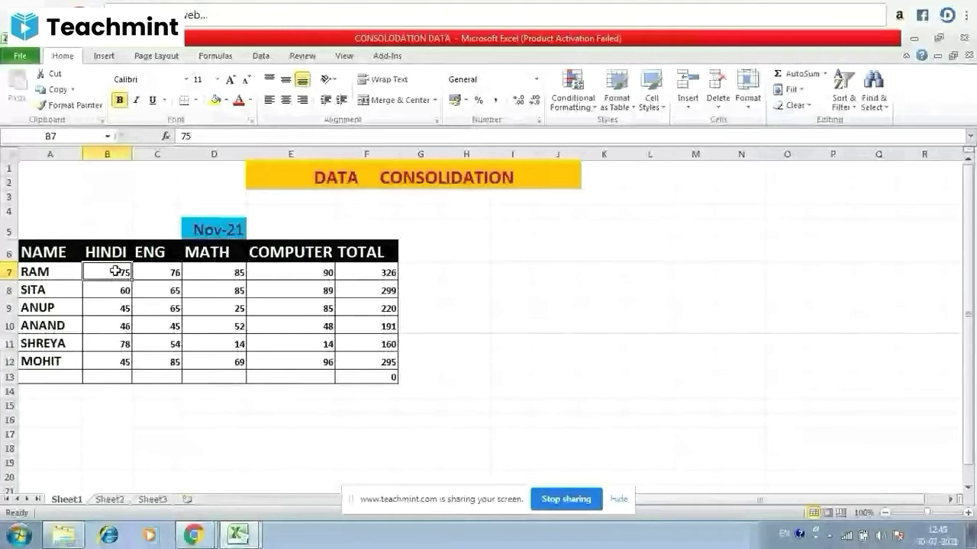
click(382, 273)
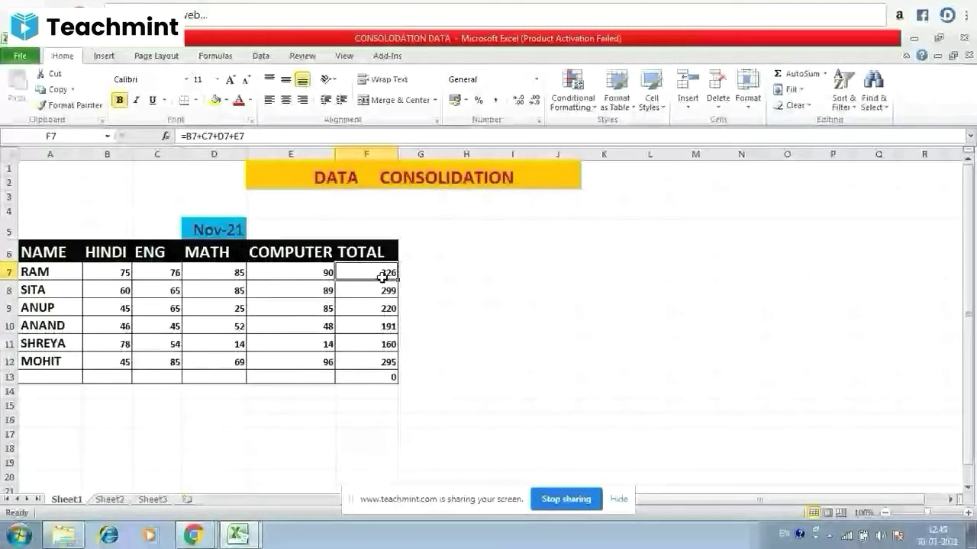
key(ctrl+Page_Down)
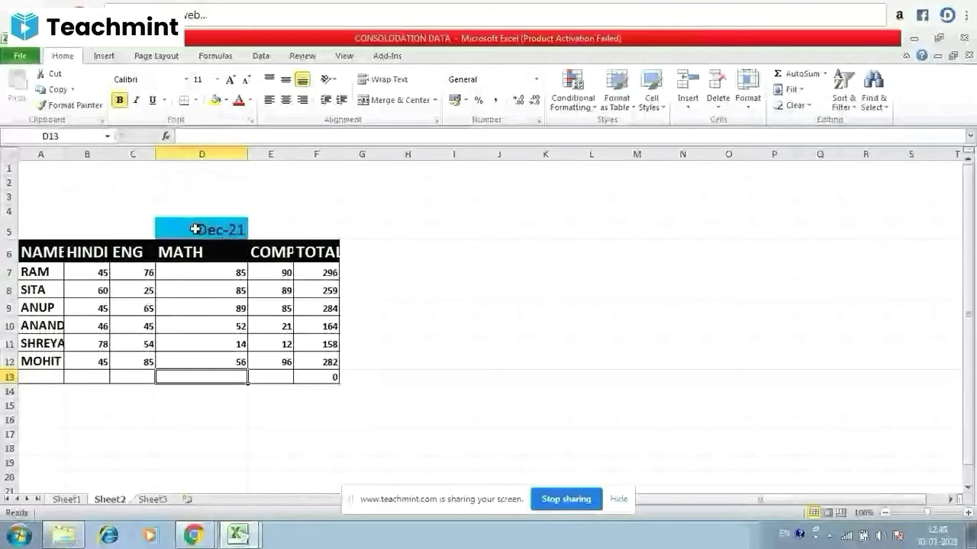
click(195, 229)
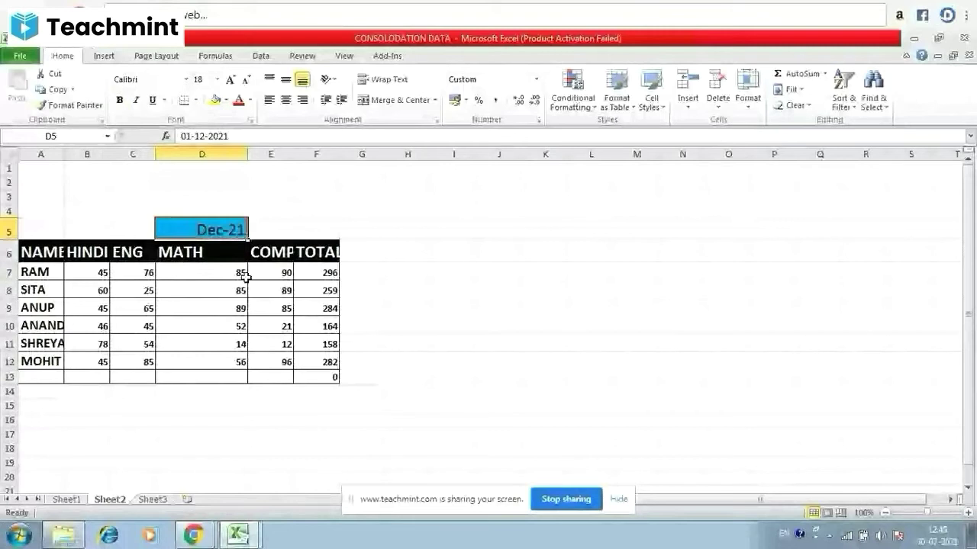
click(152, 500)
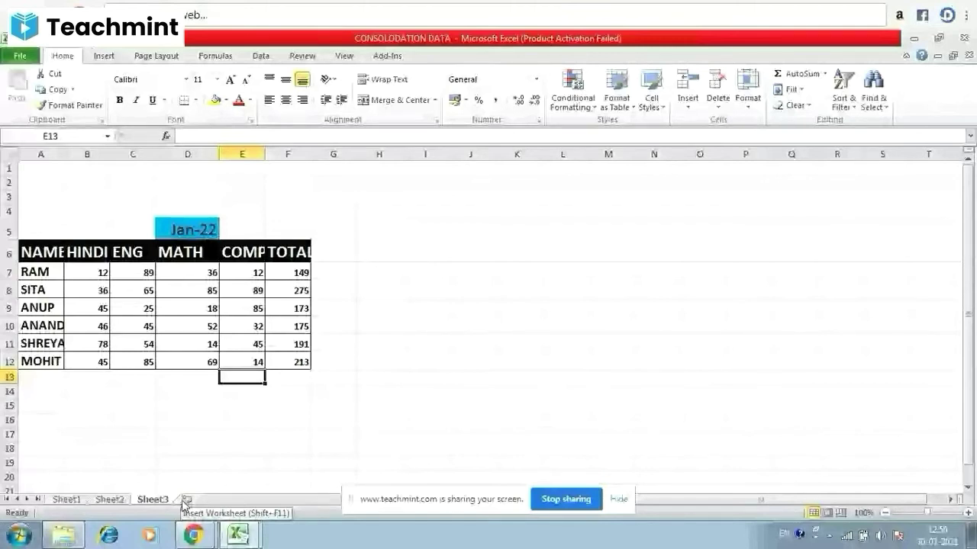
click(67, 499)
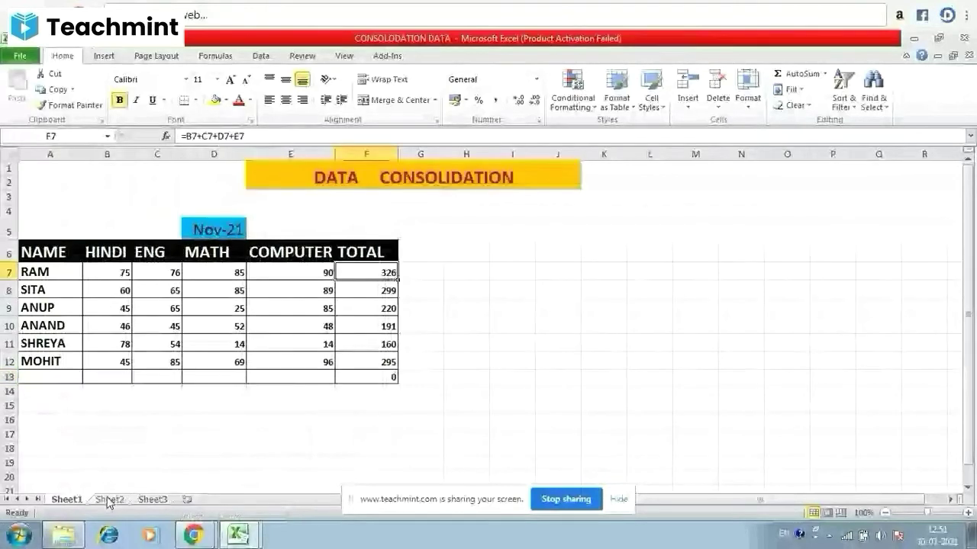
click(109, 500)
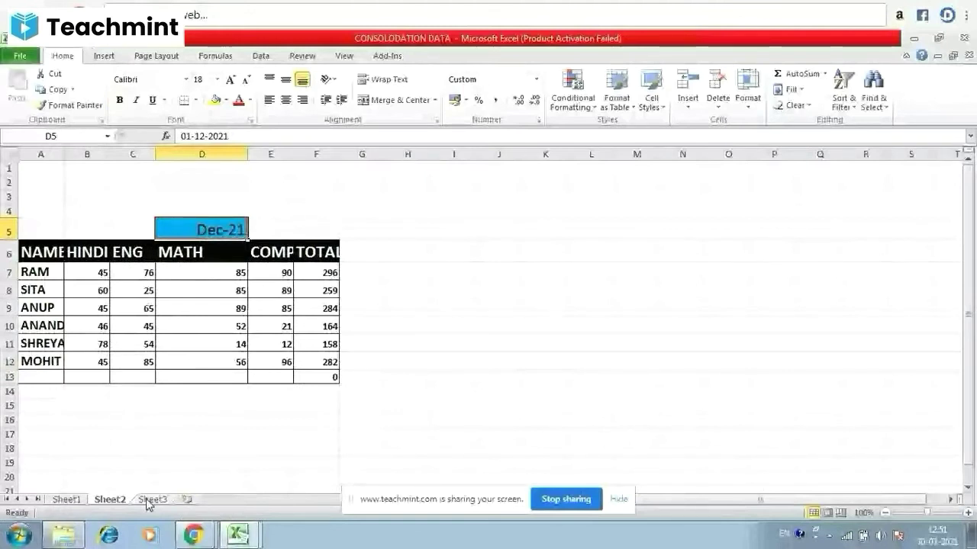
click(150, 500)
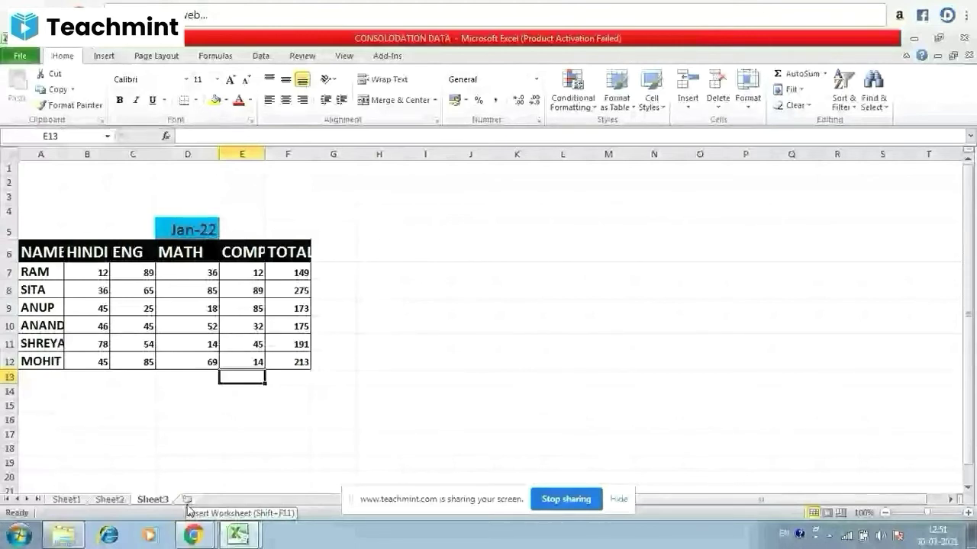
Insert a new worksheet after Sheet3 and select cell D4 as the destination for the combined data.
click(187, 500)
click(138, 210)
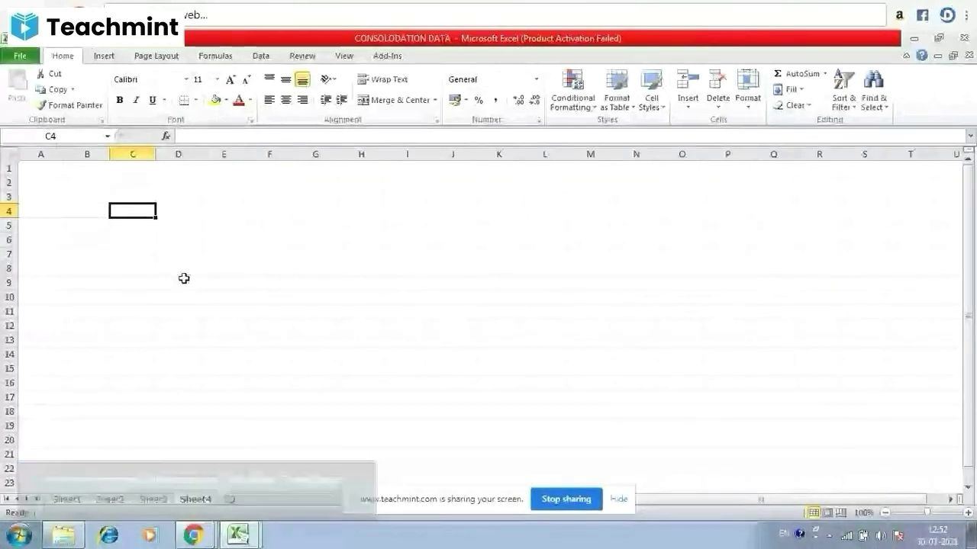
click(173, 208)
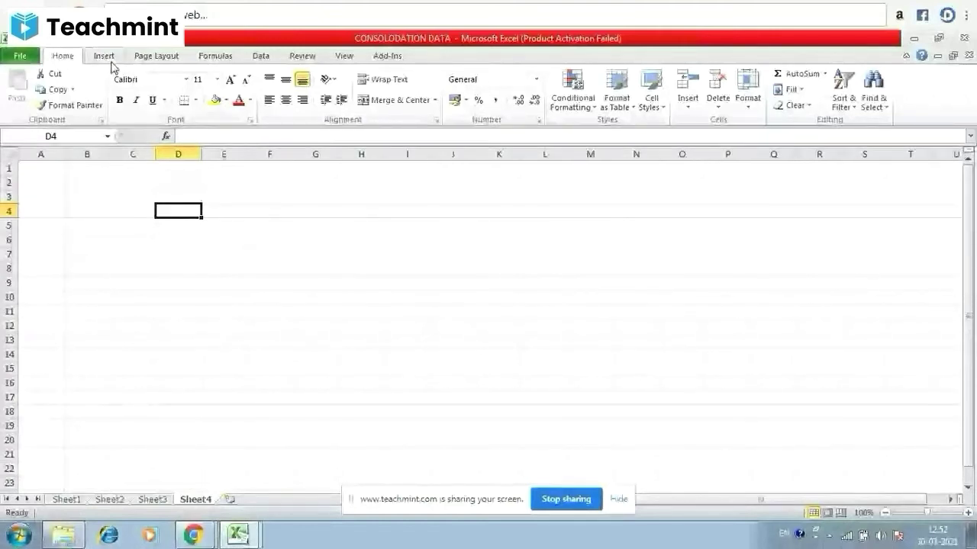
Start the Consolidate command for cell D4 and choose Sum as its function.
click(261, 57)
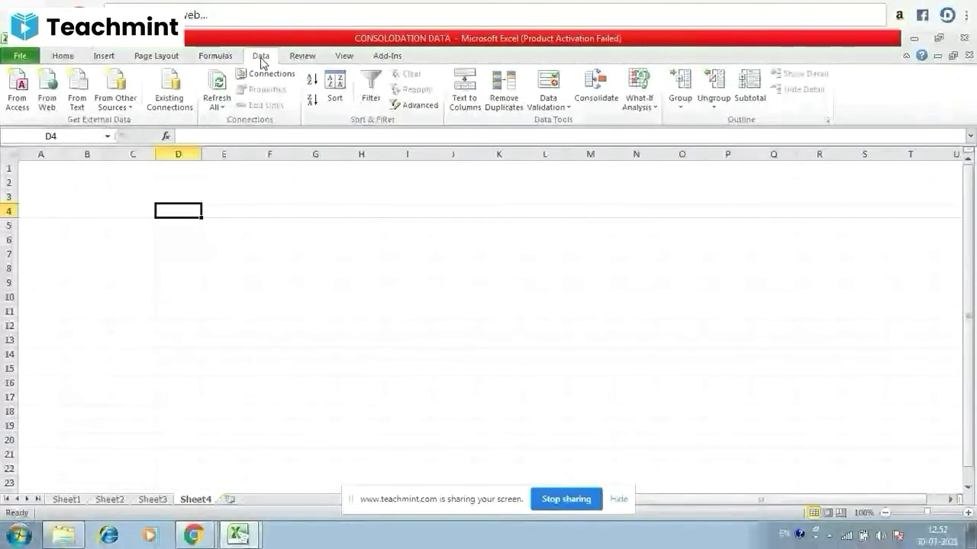
click(592, 104)
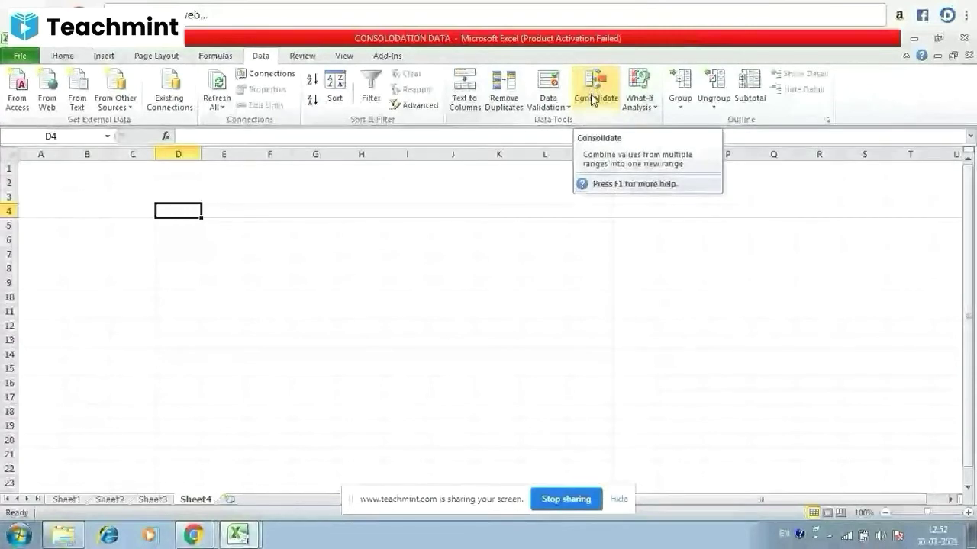
click(592, 101)
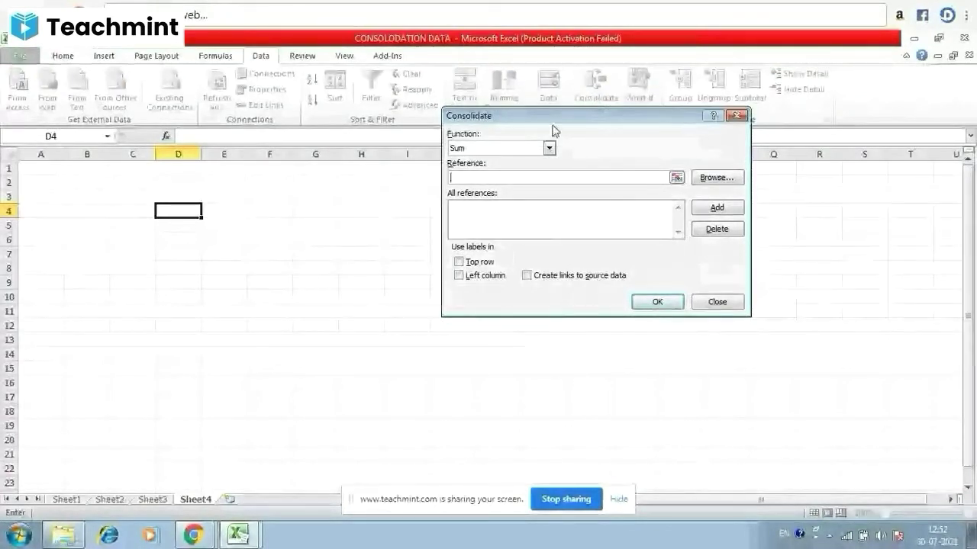
click(549, 150)
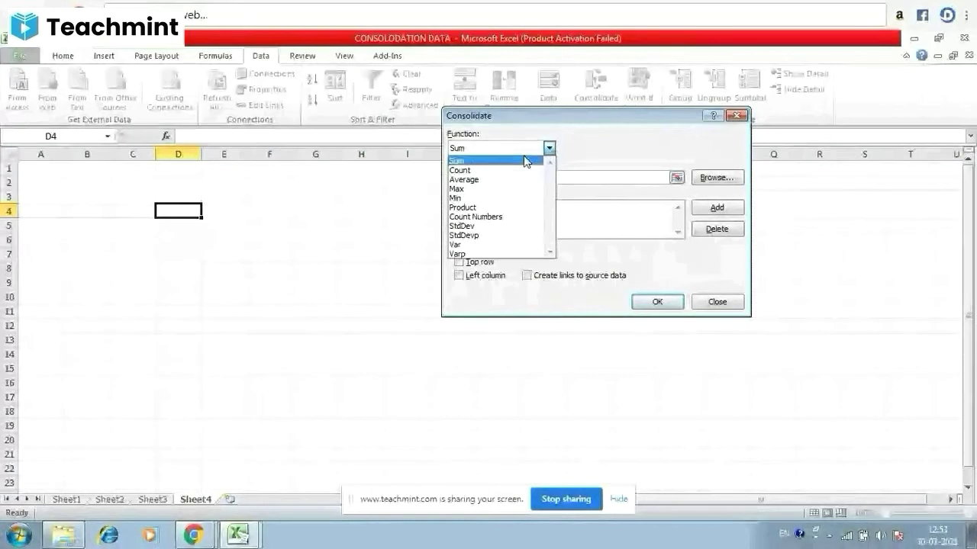
click(525, 161)
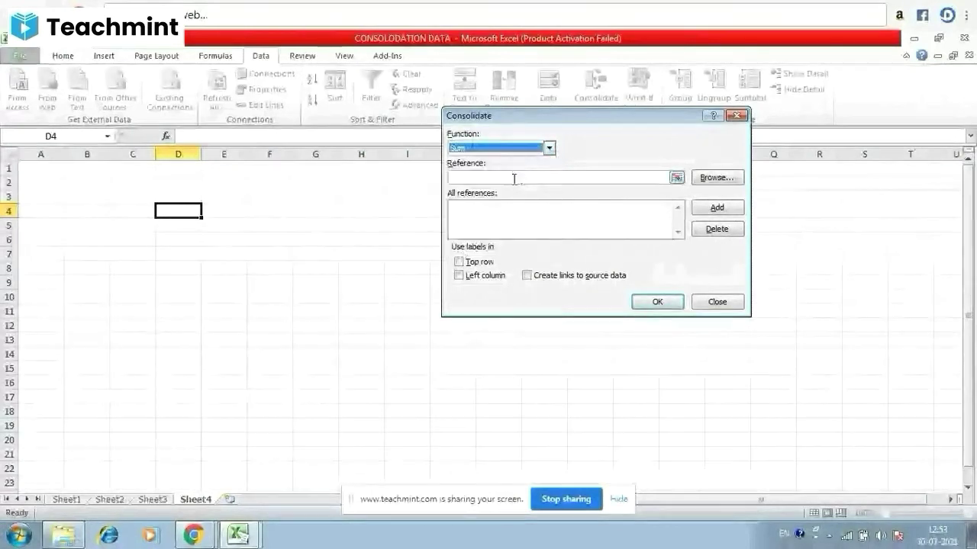
Add the Nov-21 table, Sheet1 range A6:F12 including its headers, to the consolidation references.
click(514, 174)
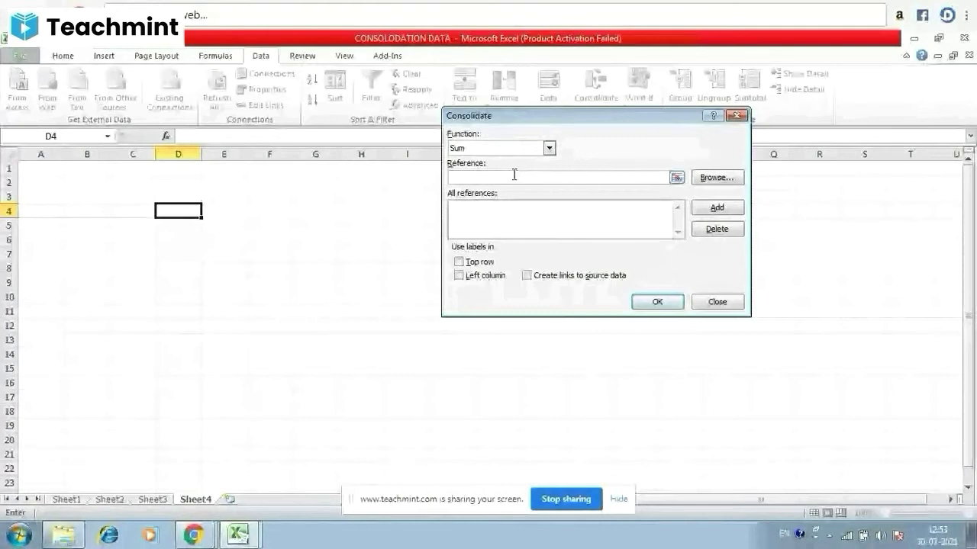
click(70, 500)
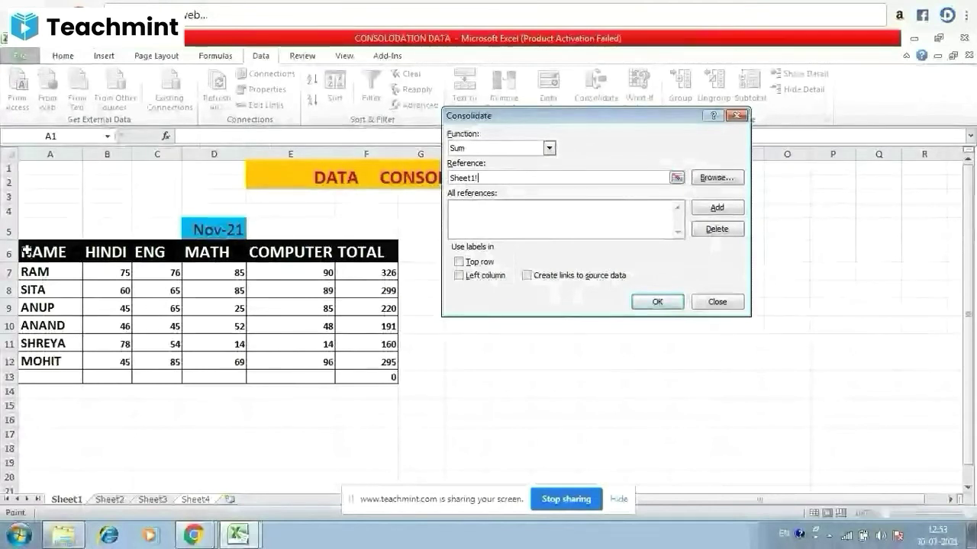
drag(27, 251, 352, 362)
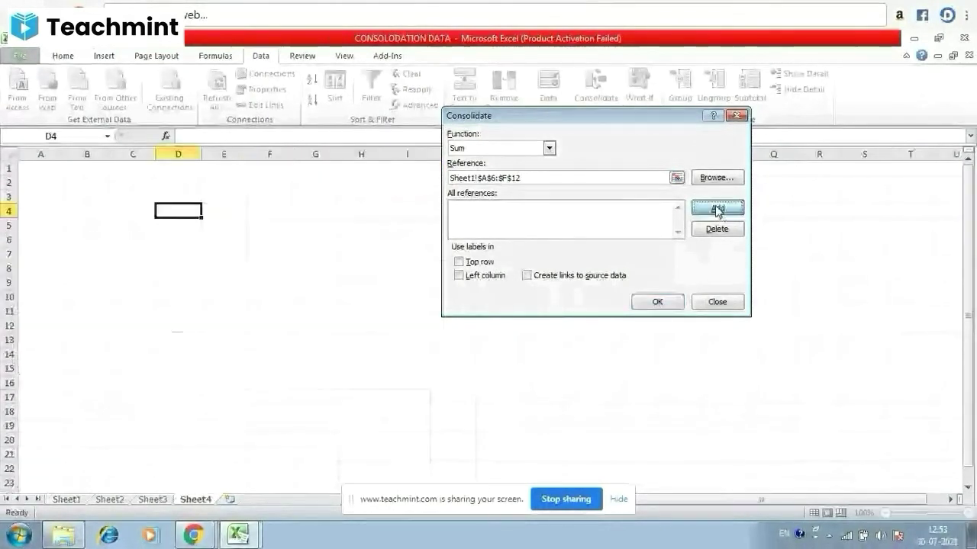
click(717, 208)
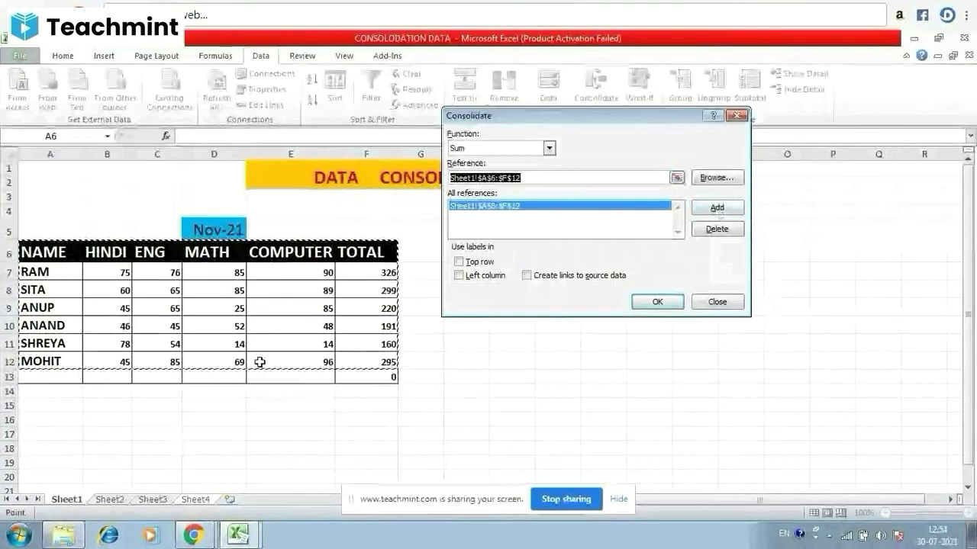
Add the Dec-21 table, Sheet2 range A6:F12, to the consolidation references.
click(112, 501)
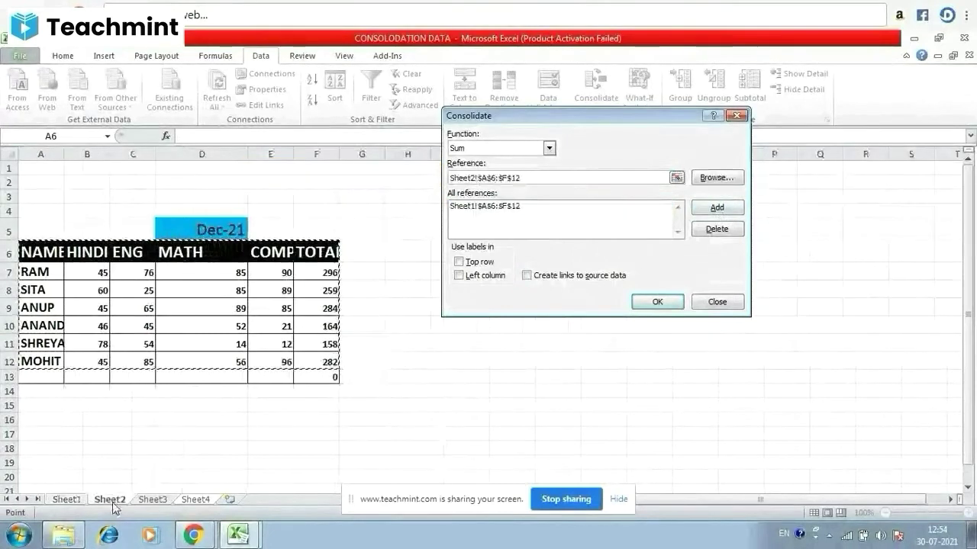
click(43, 245)
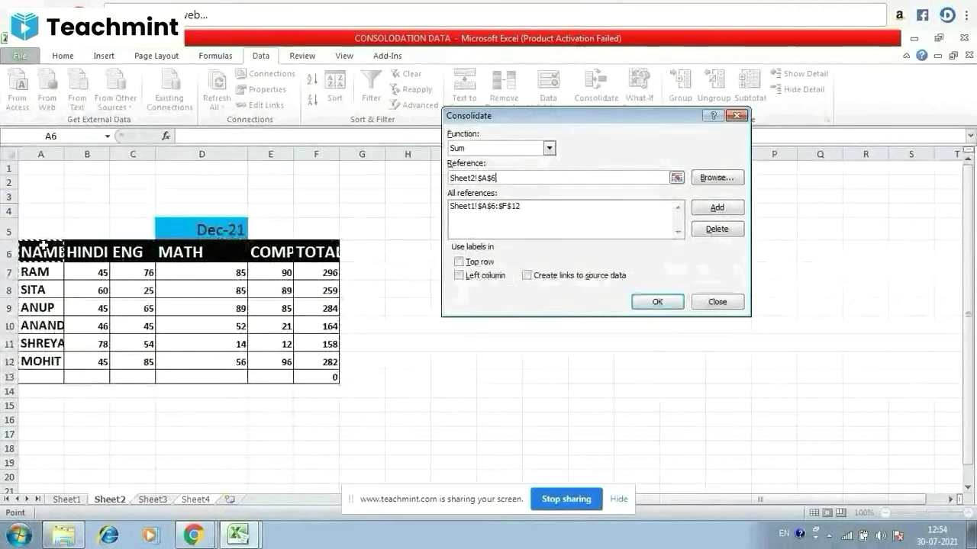
drag(44, 246, 307, 359)
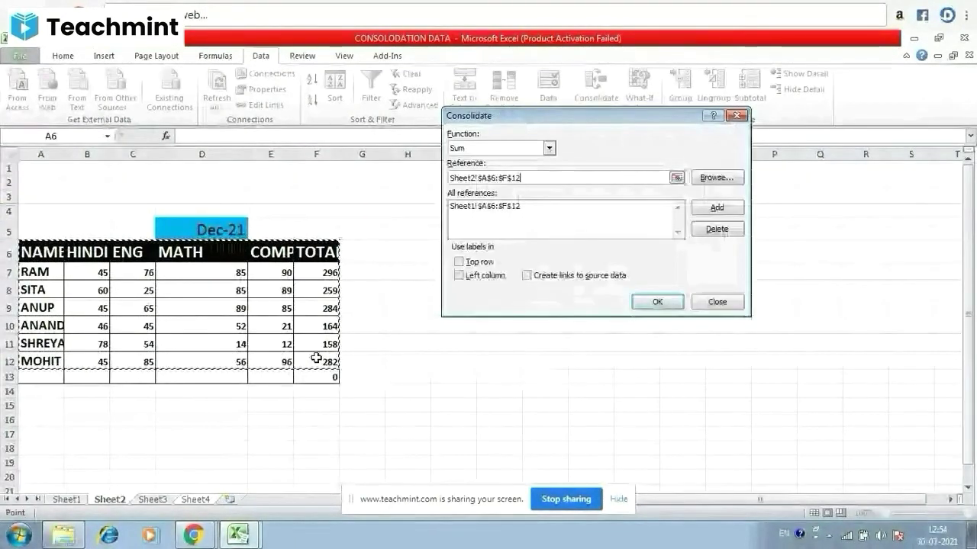
click(717, 208)
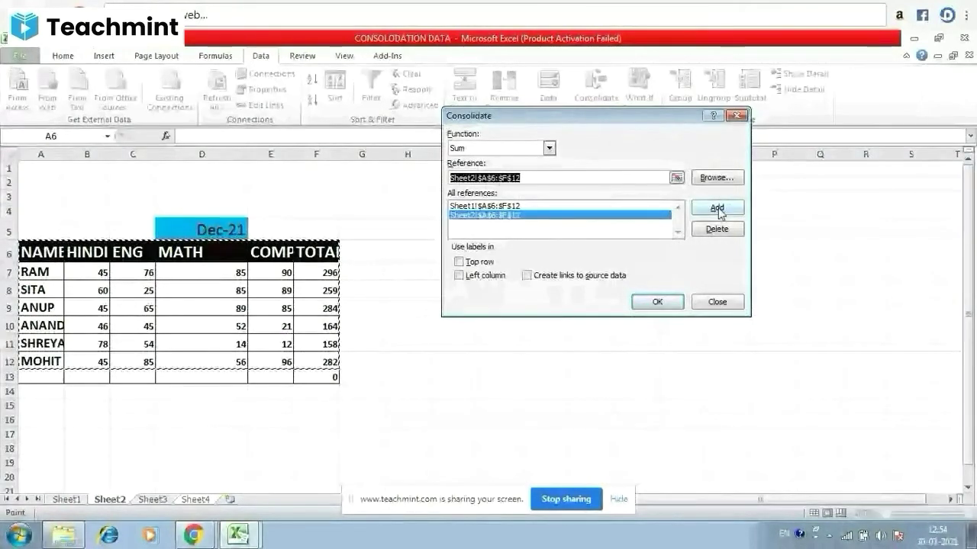
Add the Jan-22 table, Sheet3 range A6:F12, to the consolidation references and confirm the consolidation.
click(152, 500)
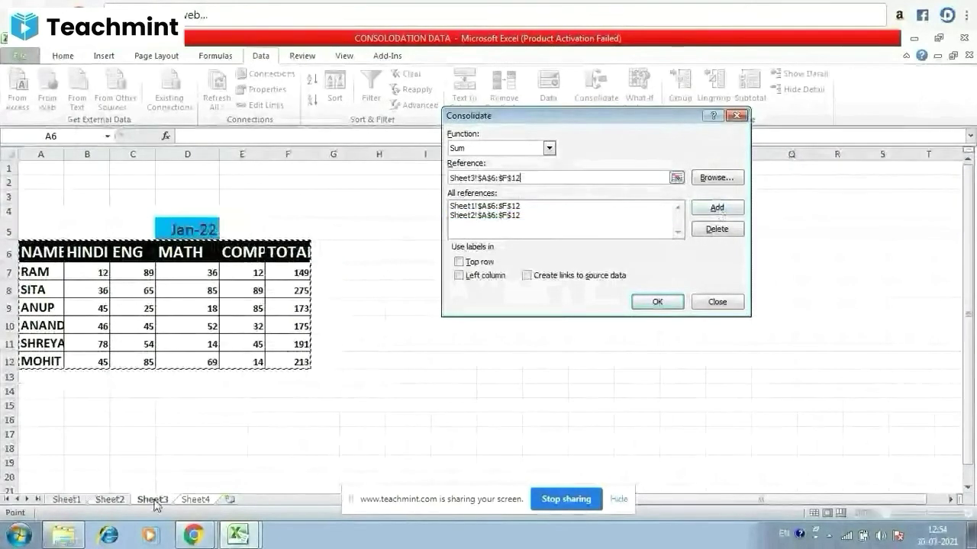
click(45, 255)
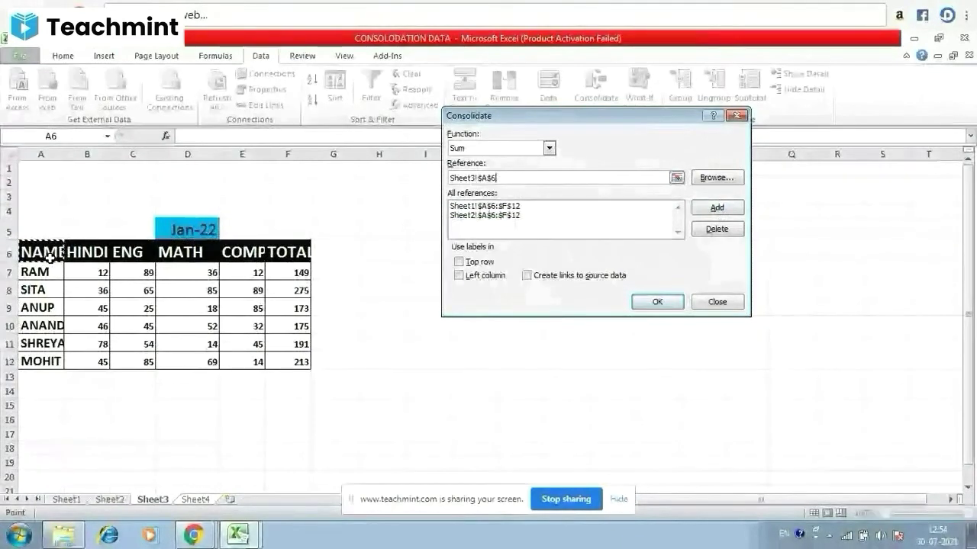
drag(49, 257, 293, 358)
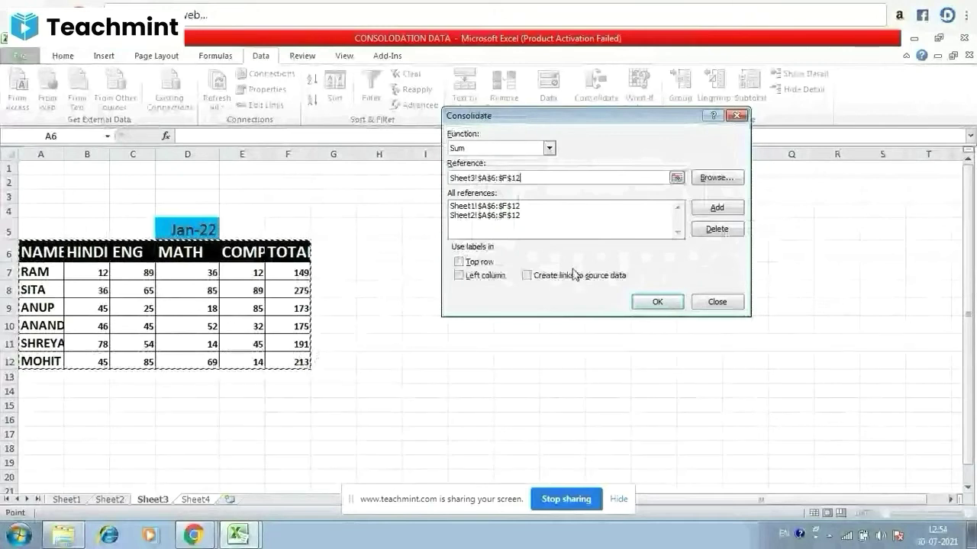
click(724, 207)
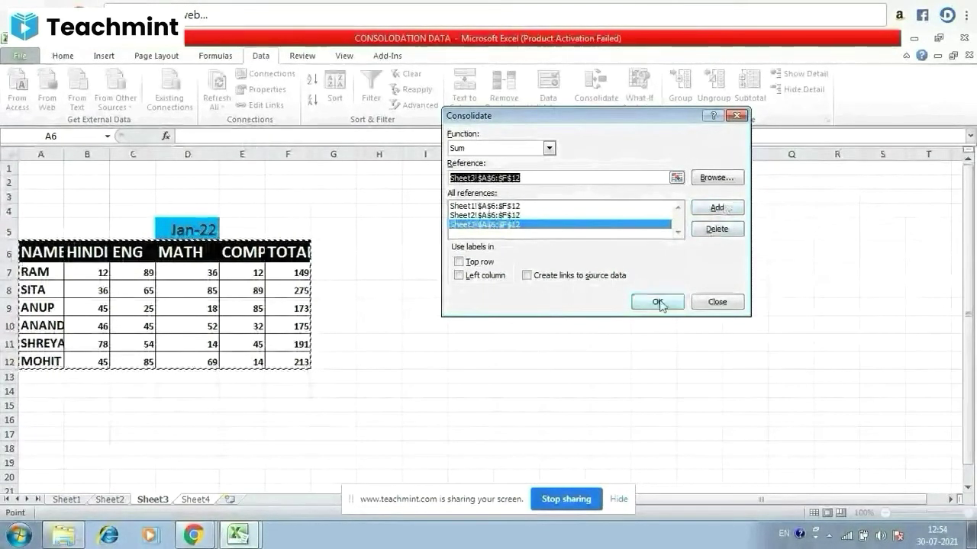
click(658, 302)
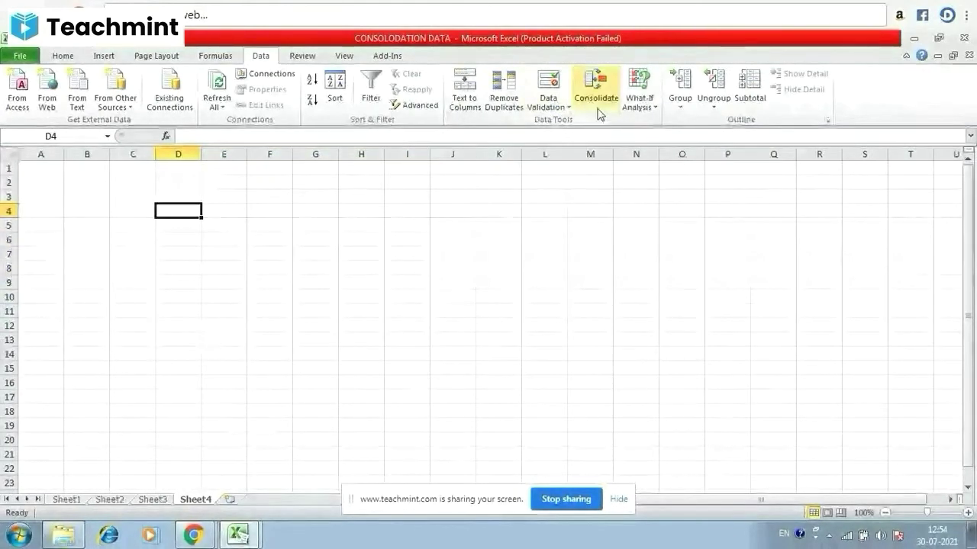
Run the consolidation at D4 with labels from the top row and left column and links to the source data.
click(599, 113)
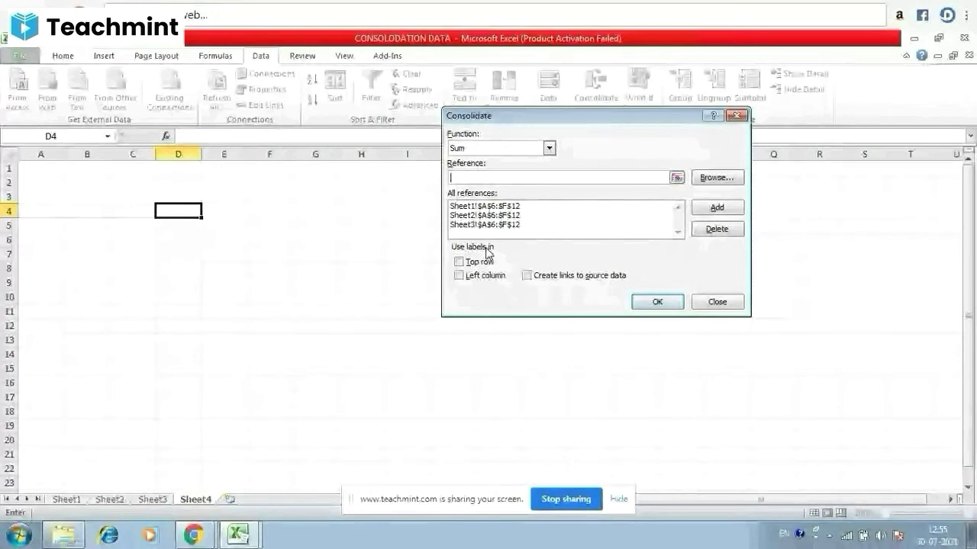
click(122, 500)
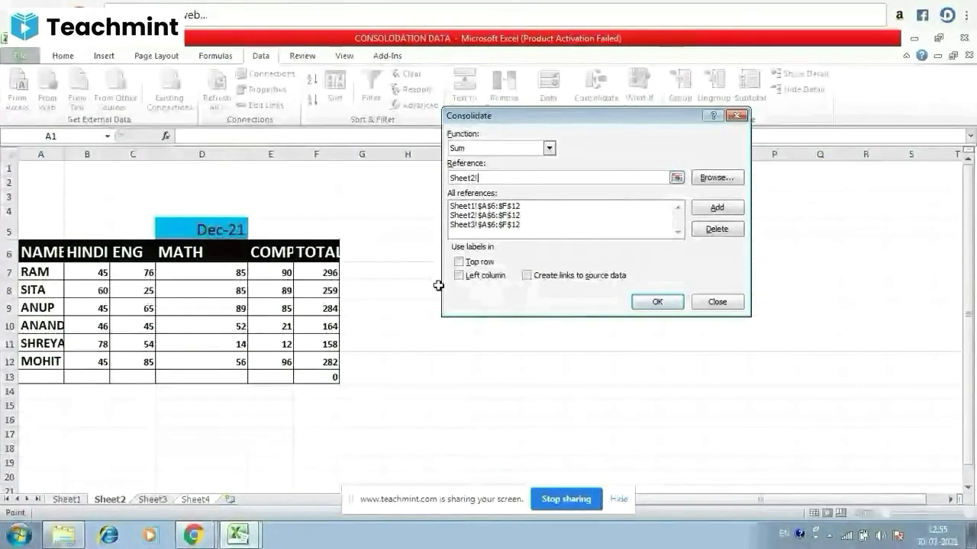
click(459, 262)
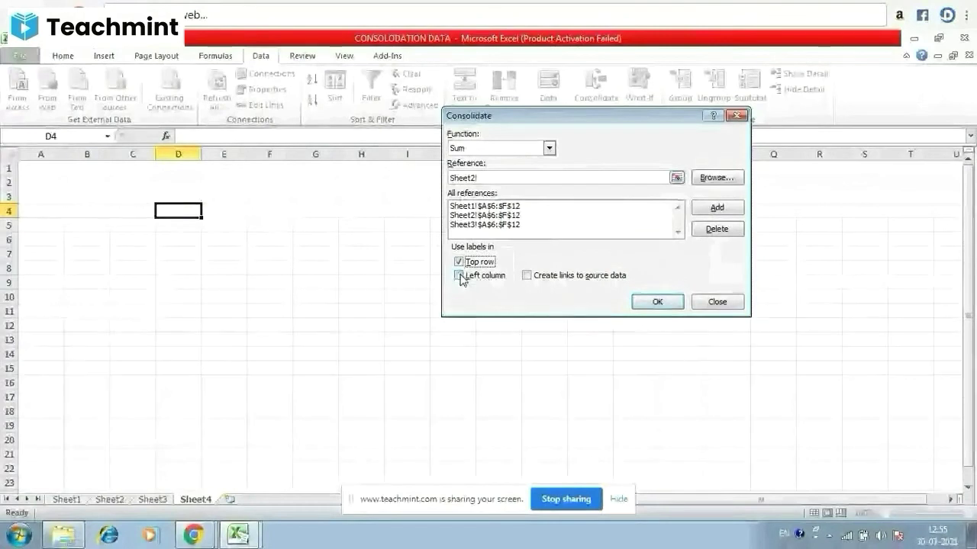
click(459, 276)
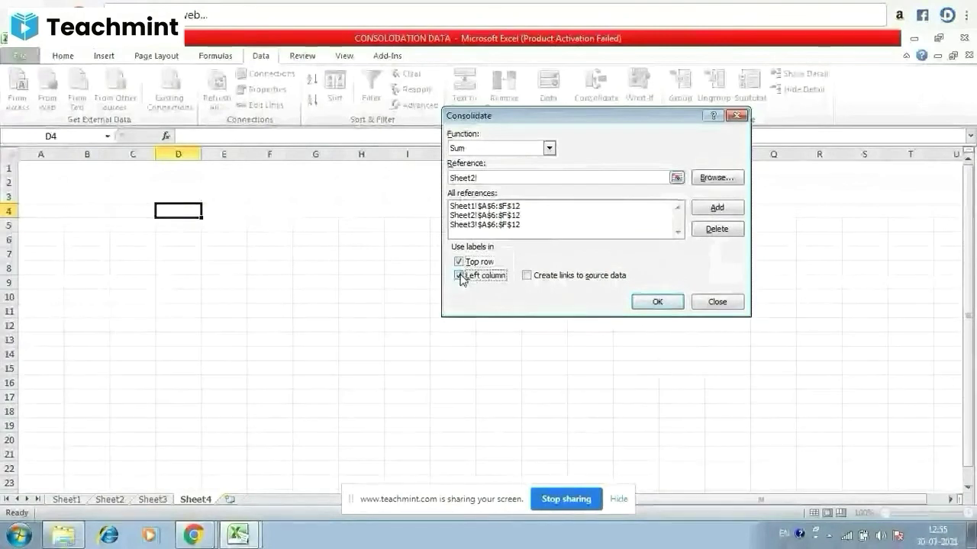
click(528, 278)
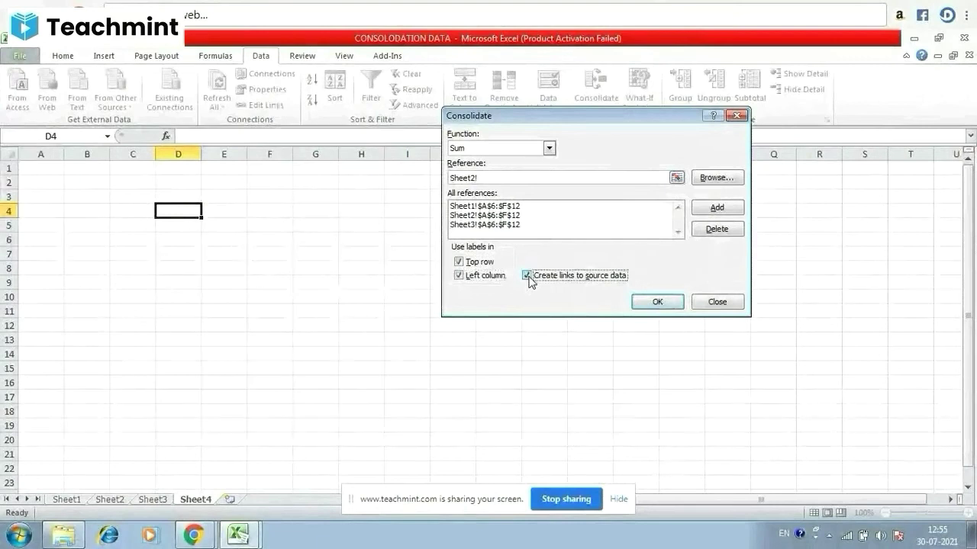
click(656, 302)
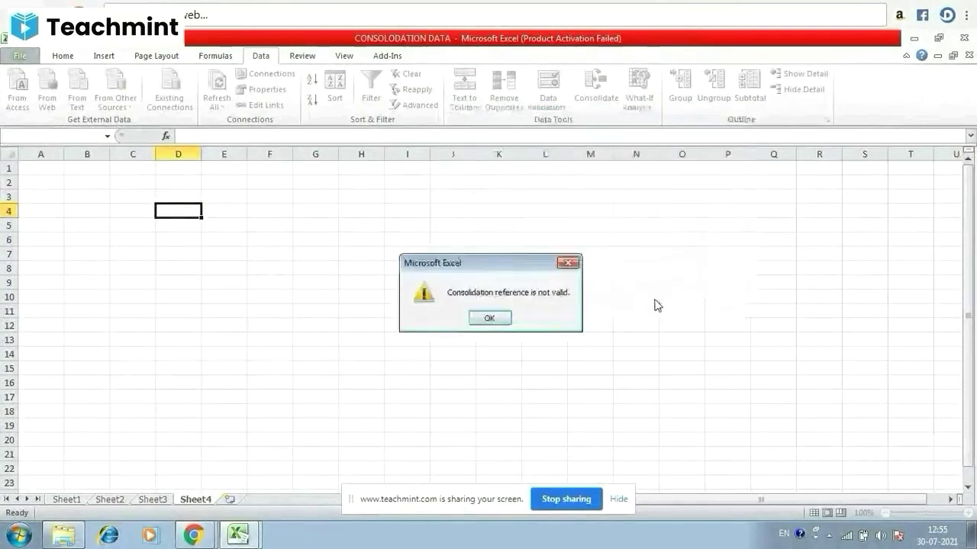
click(486, 318)
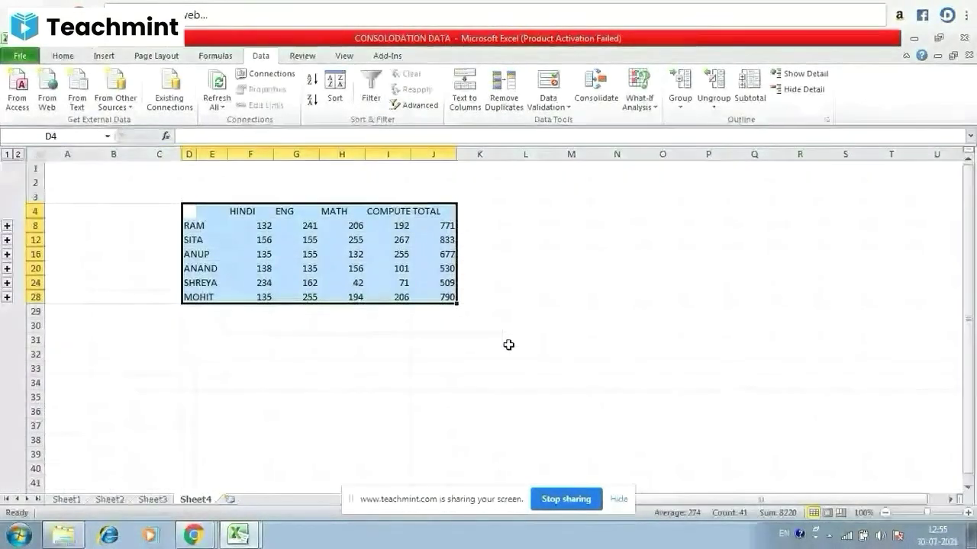
click(508, 344)
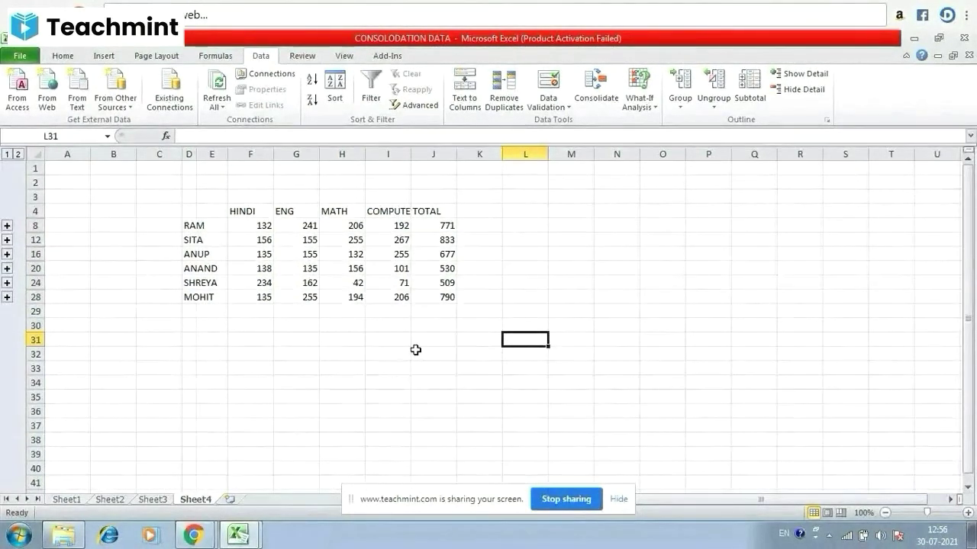
Review the monthly source tables on Sheet1, Sheet2 and Sheet3, and return to the consolidated table on Sheet4.
click(66, 500)
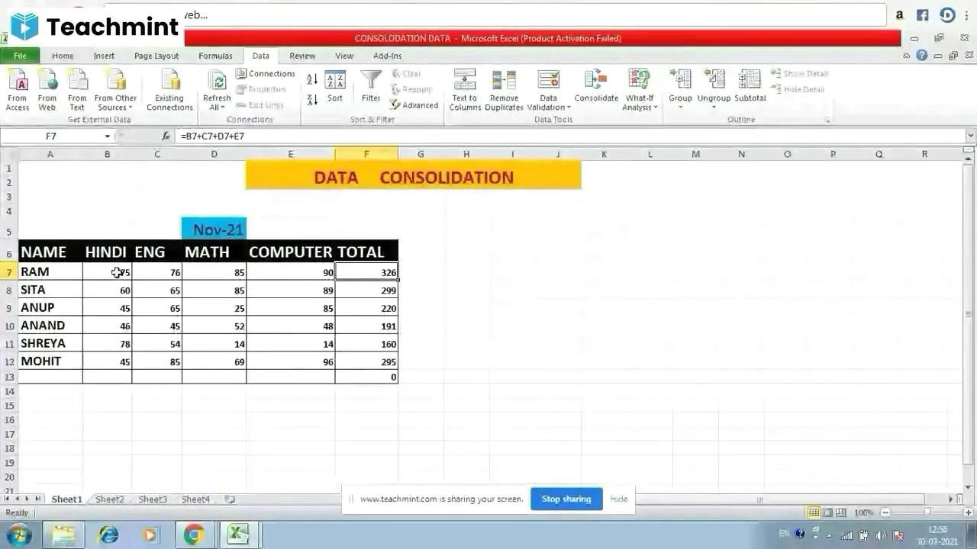
click(117, 500)
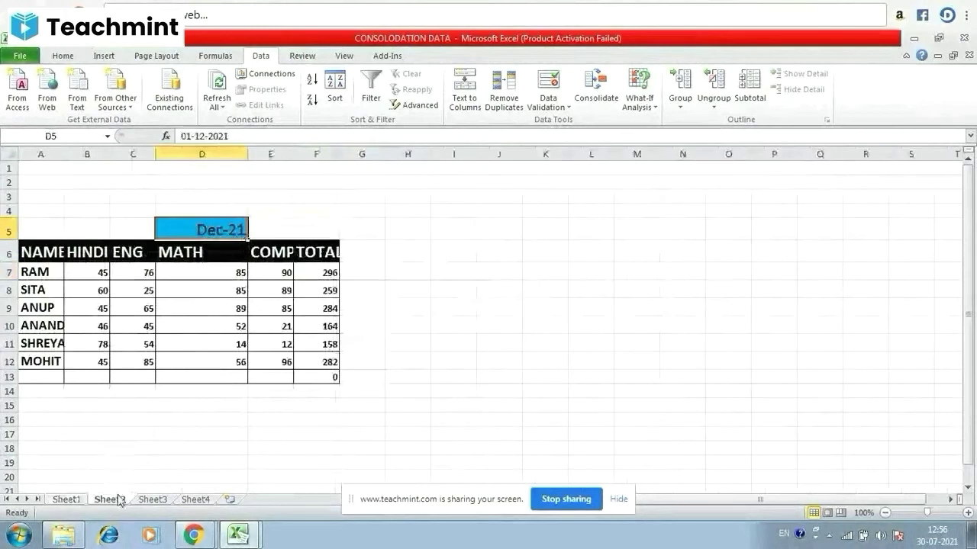
click(159, 499)
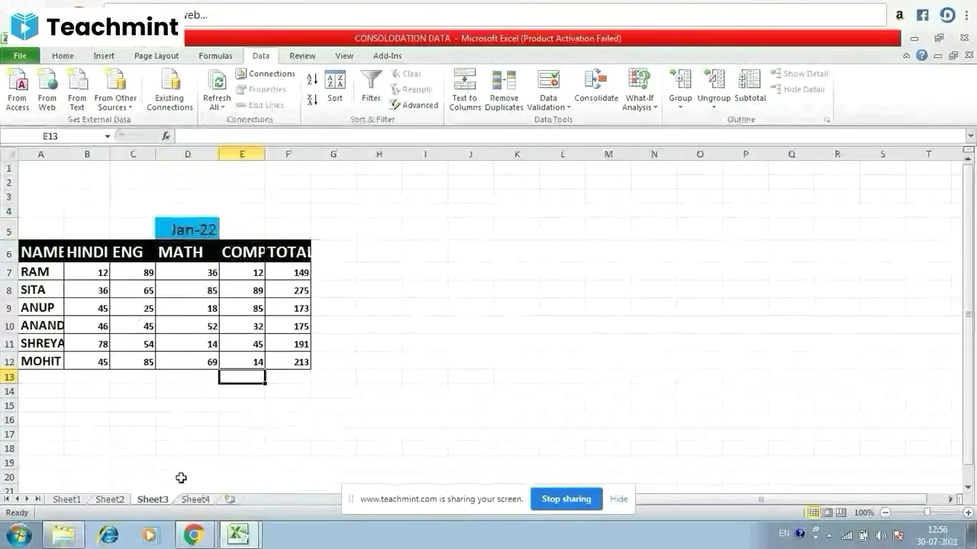
click(198, 501)
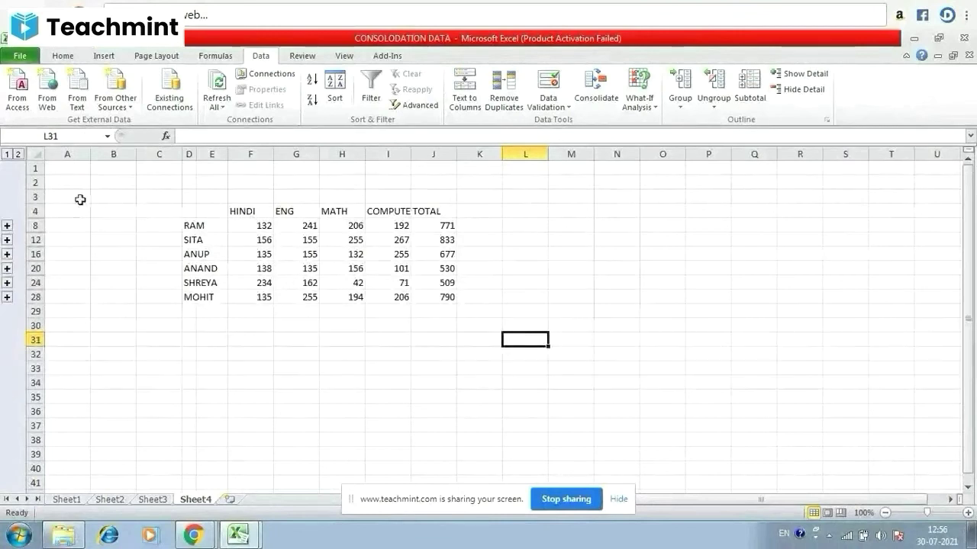
Expand the first student's group, inspect the source links behind the monthly totals, and collapse it to check the summed TOTAL formula.
click(7, 226)
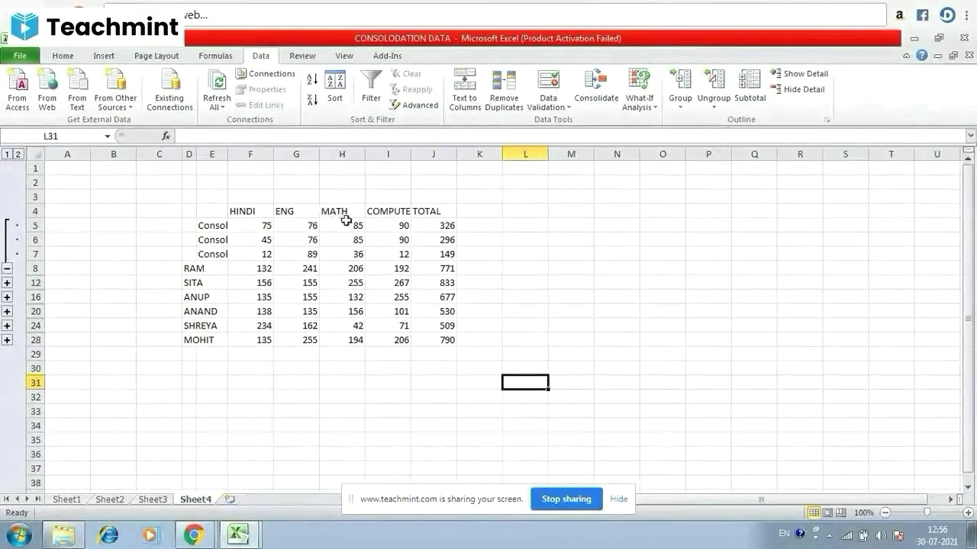
click(447, 240)
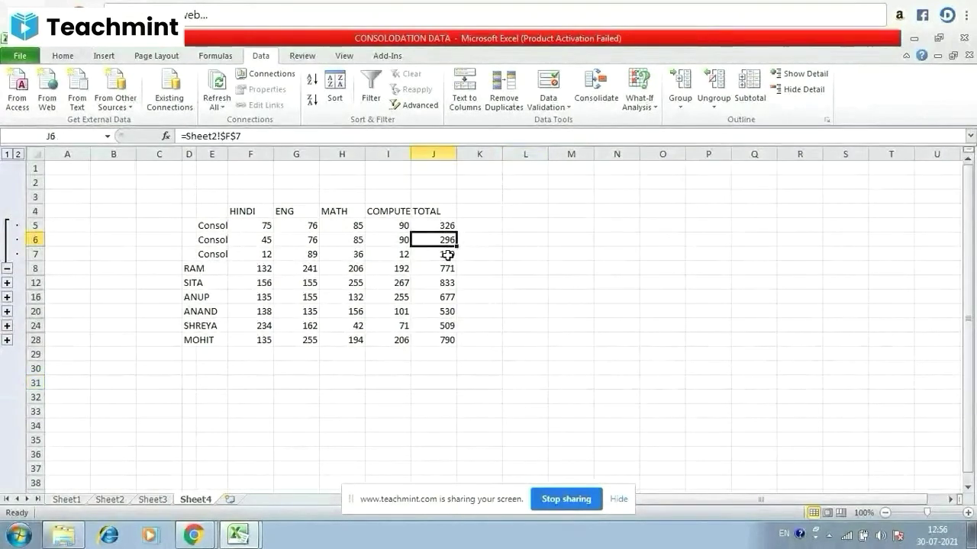
click(448, 255)
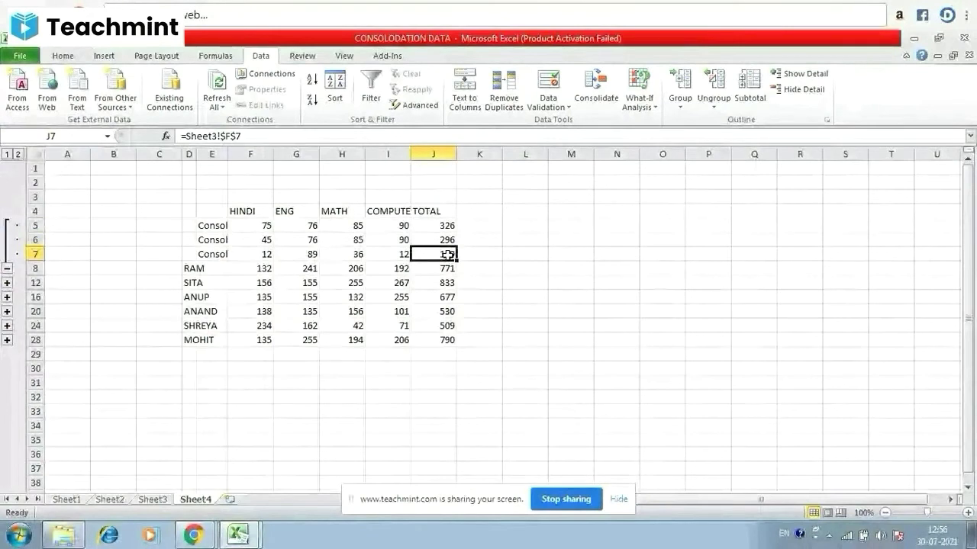
click(7, 268)
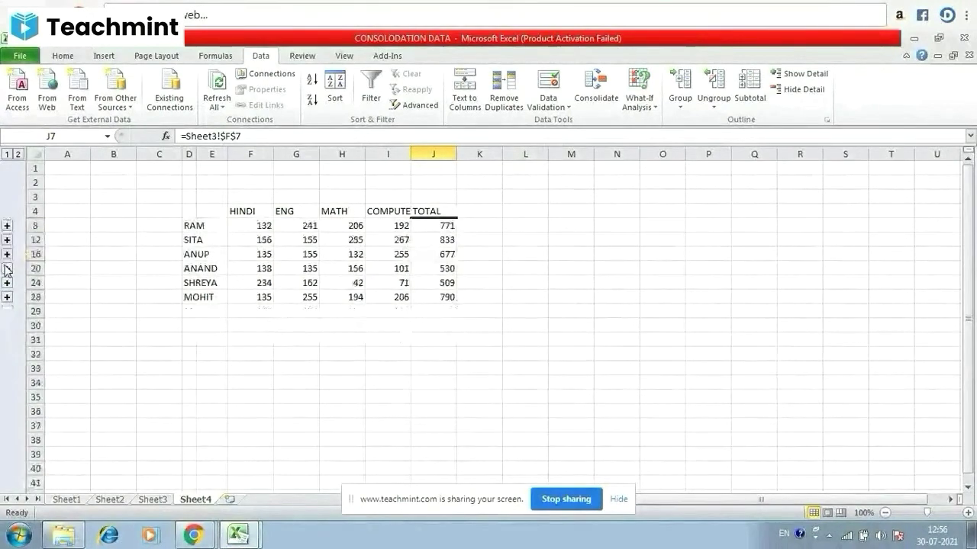
click(448, 225)
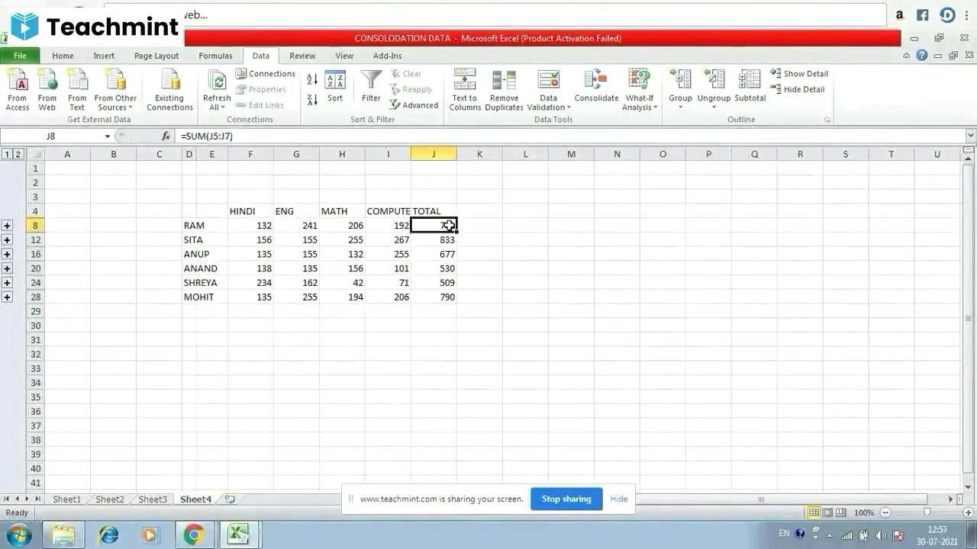
Expand all six student groups in the consolidated table to examine the monthly marks behind each sum.
click(7, 240)
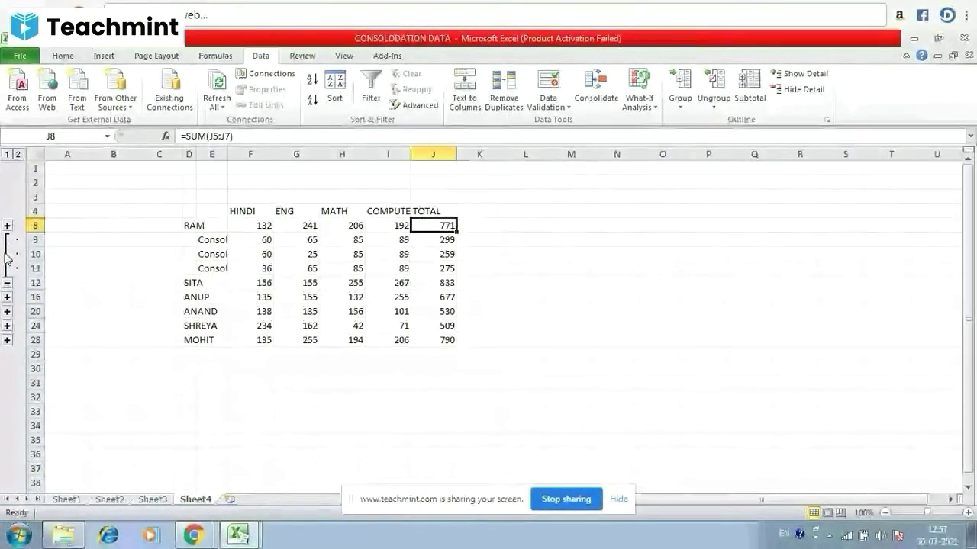
click(7, 283)
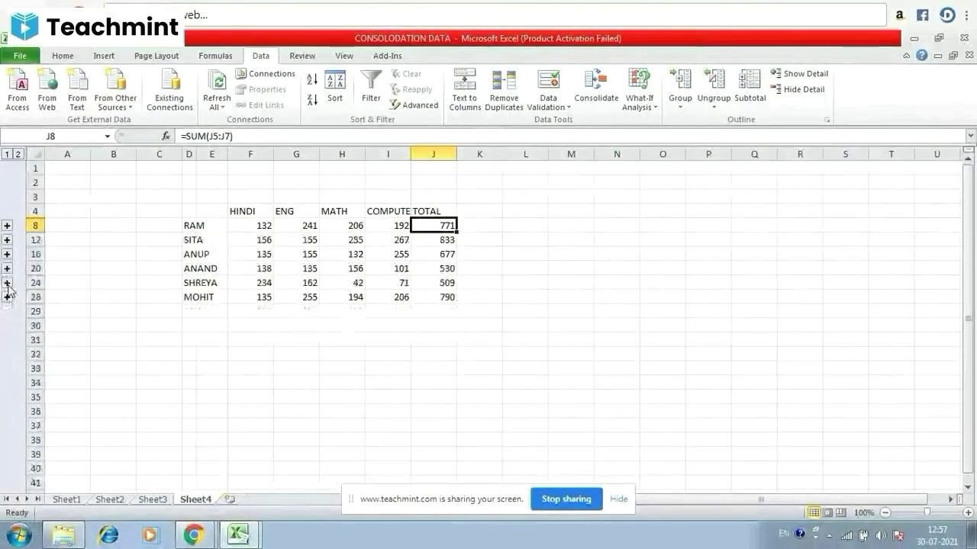
click(7, 254)
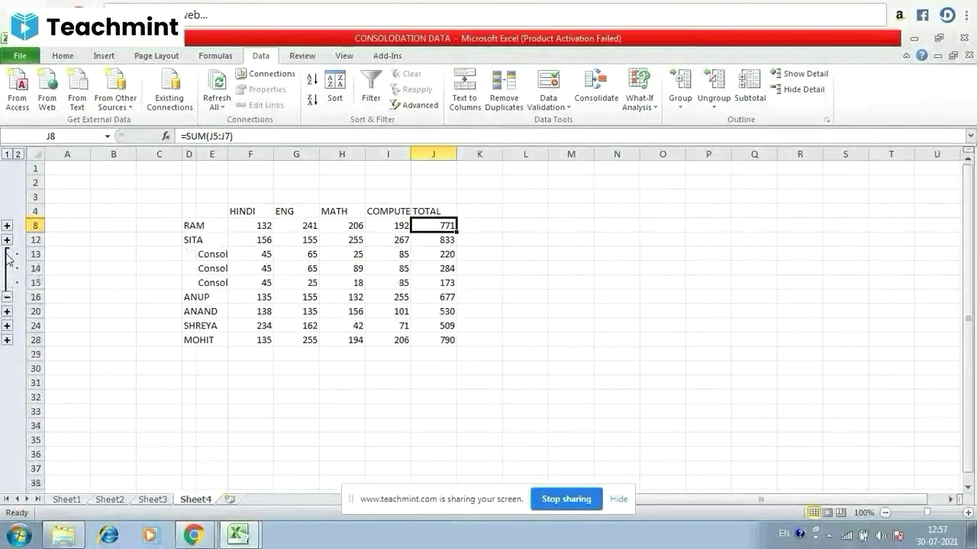
click(7, 311)
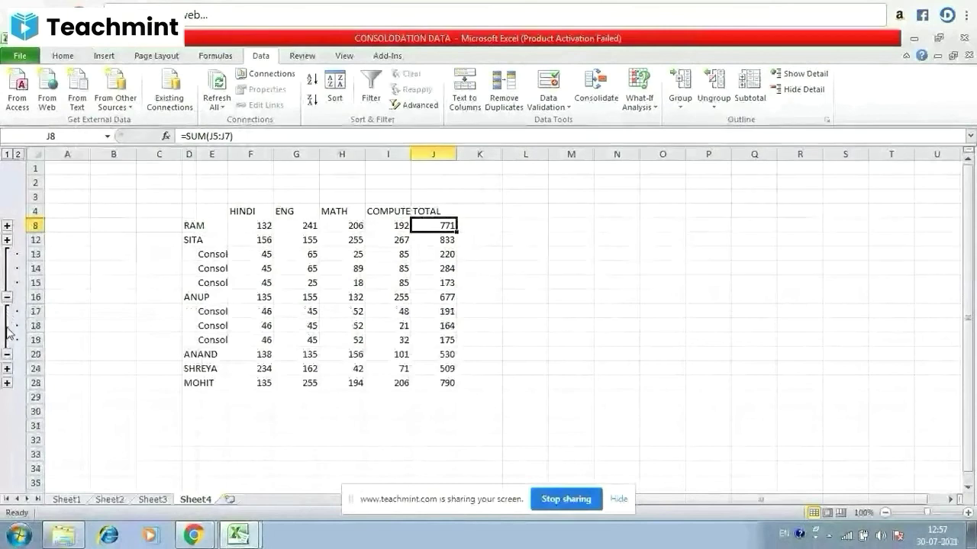
click(7, 369)
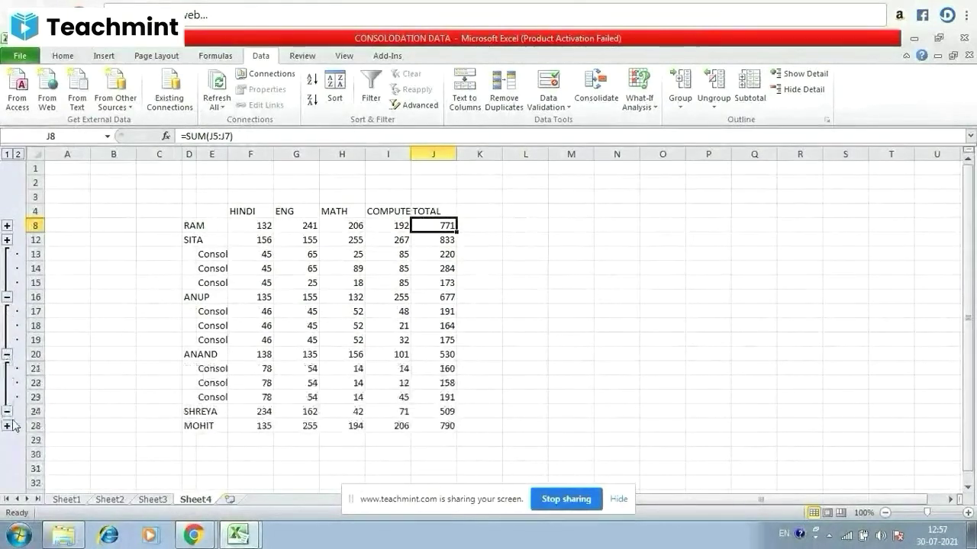
click(8, 426)
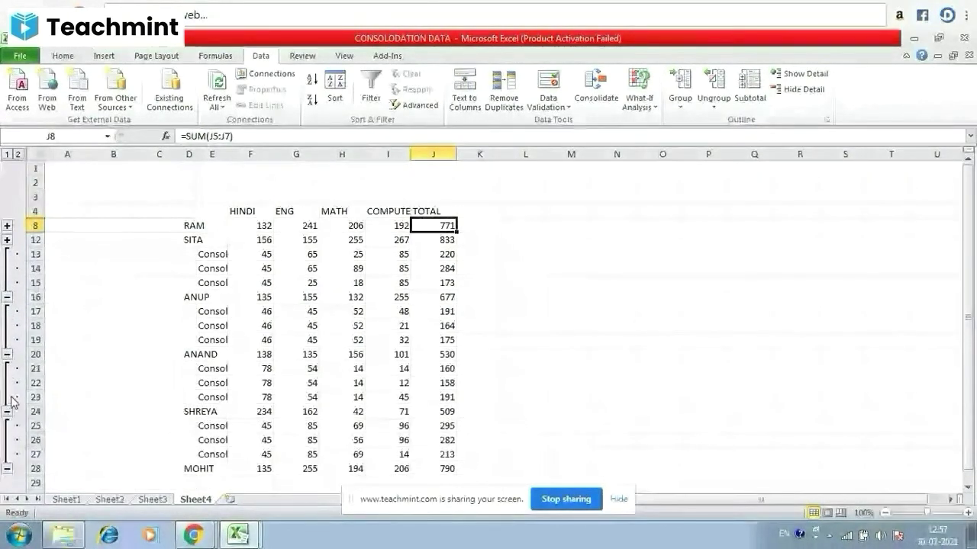
click(7, 240)
click(7, 226)
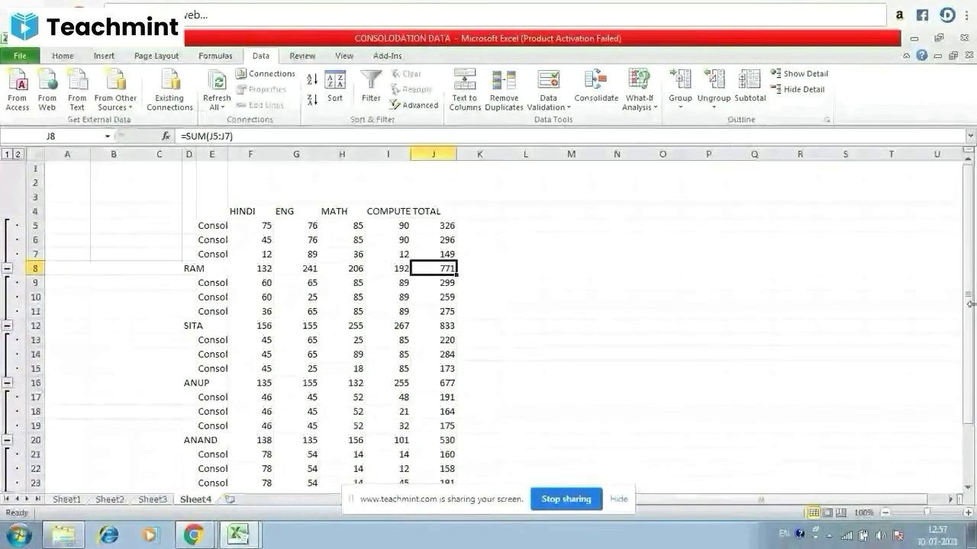
drag(967, 299, 973, 239)
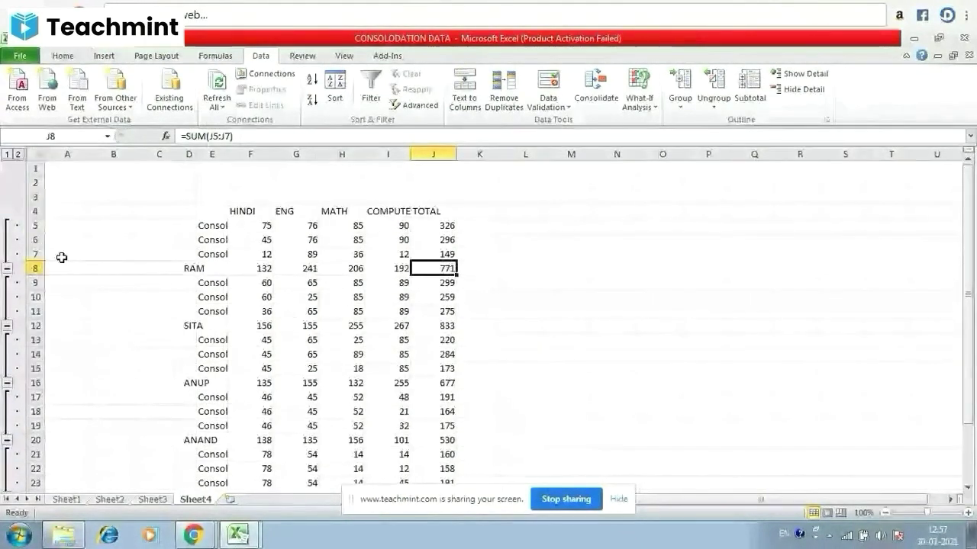
Collapse all six student groups so that only the summed rows show.
click(7, 267)
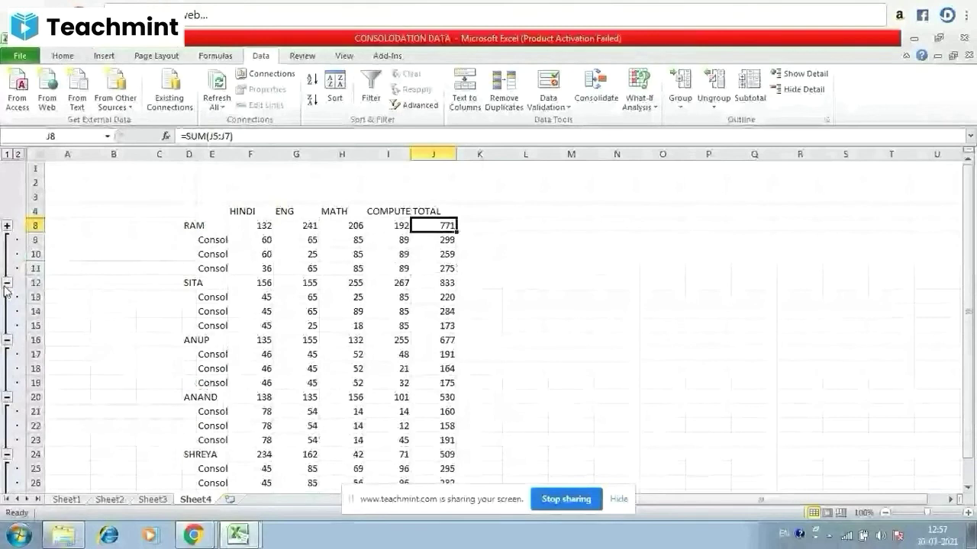
click(7, 283)
click(7, 296)
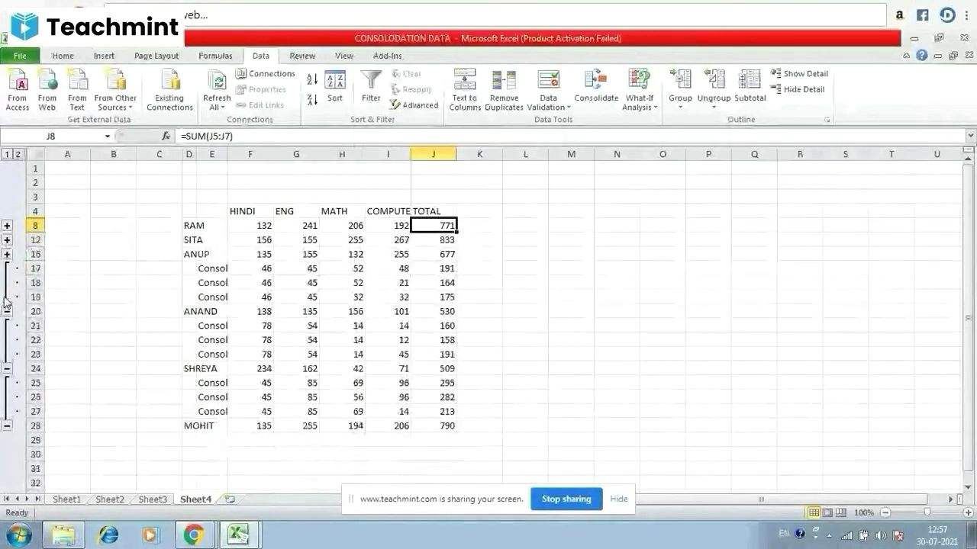
click(7, 312)
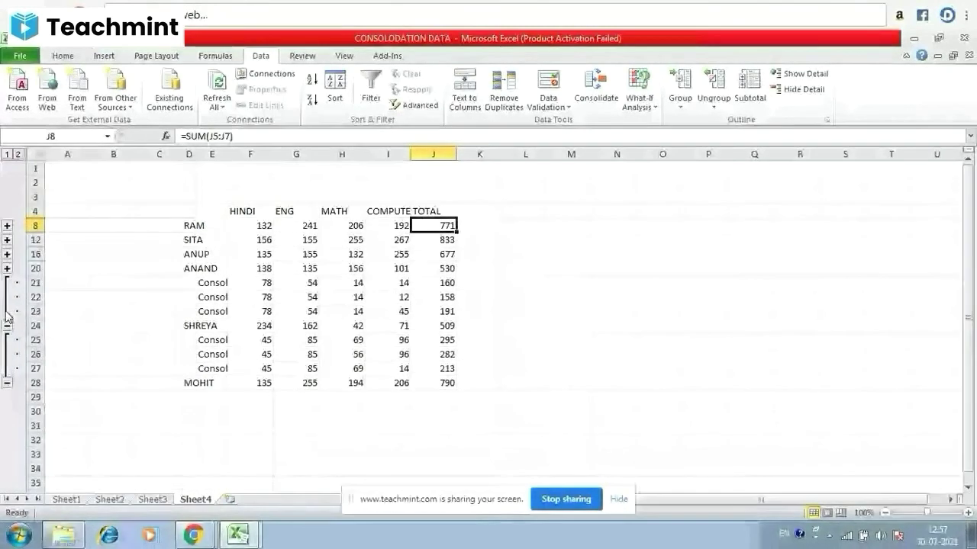
click(7, 326)
click(7, 340)
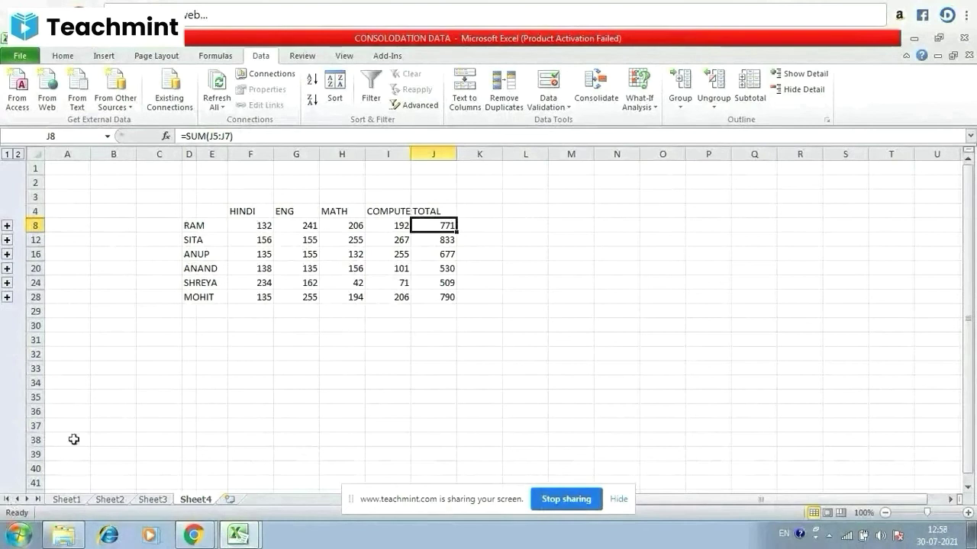
Delete the Sheet4 worksheet together with its consolidated data.
right_click(200, 501)
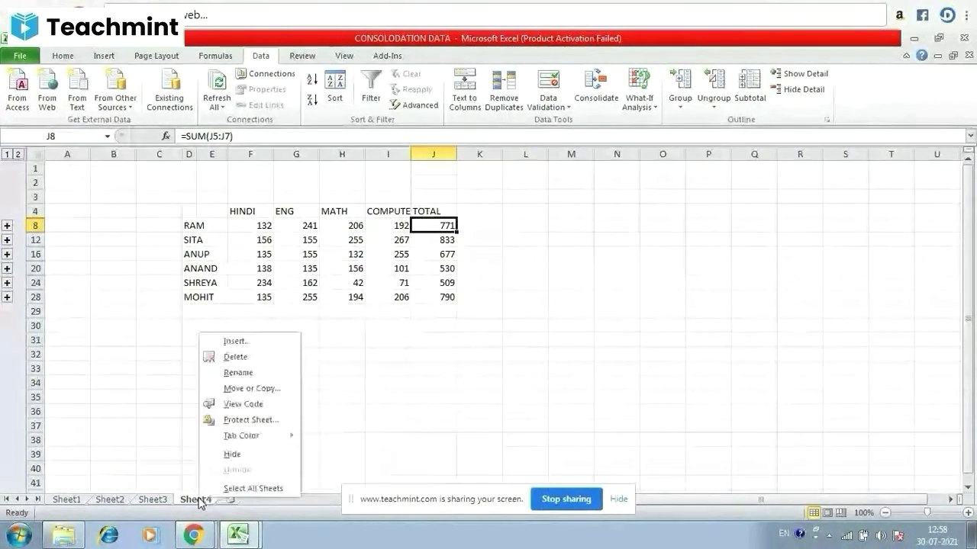
click(259, 360)
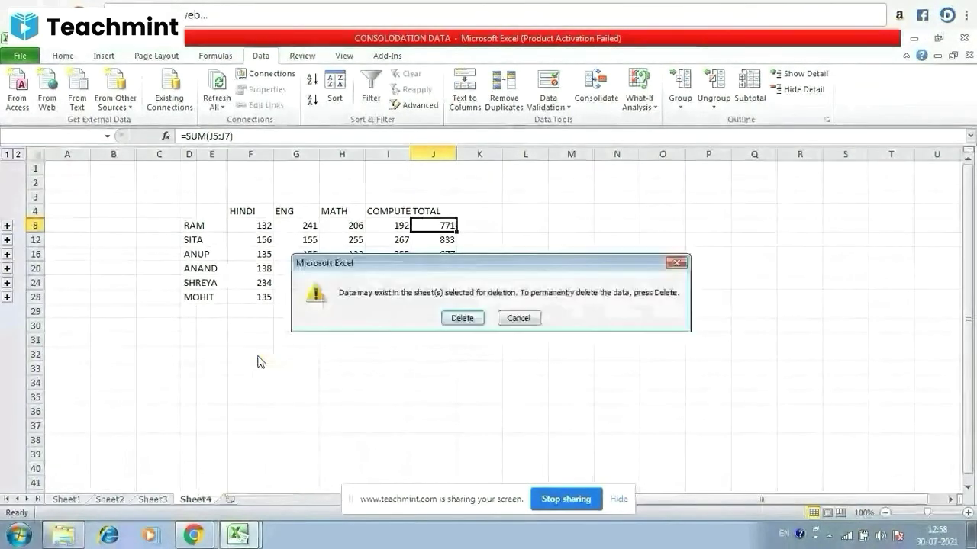
click(476, 319)
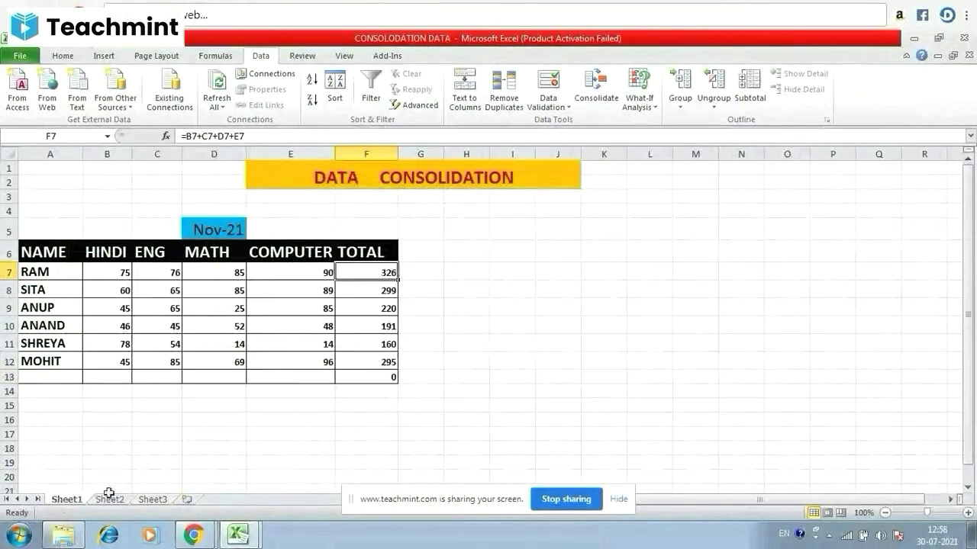
Look over the Sheet2 and Sheet3 tables and insert a new blank worksheet after Sheet3.
click(110, 500)
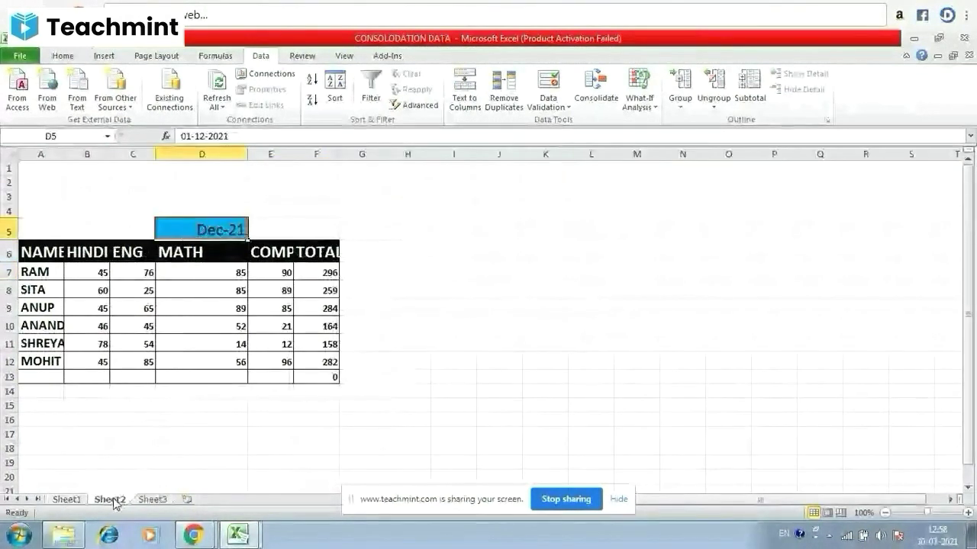
click(149, 500)
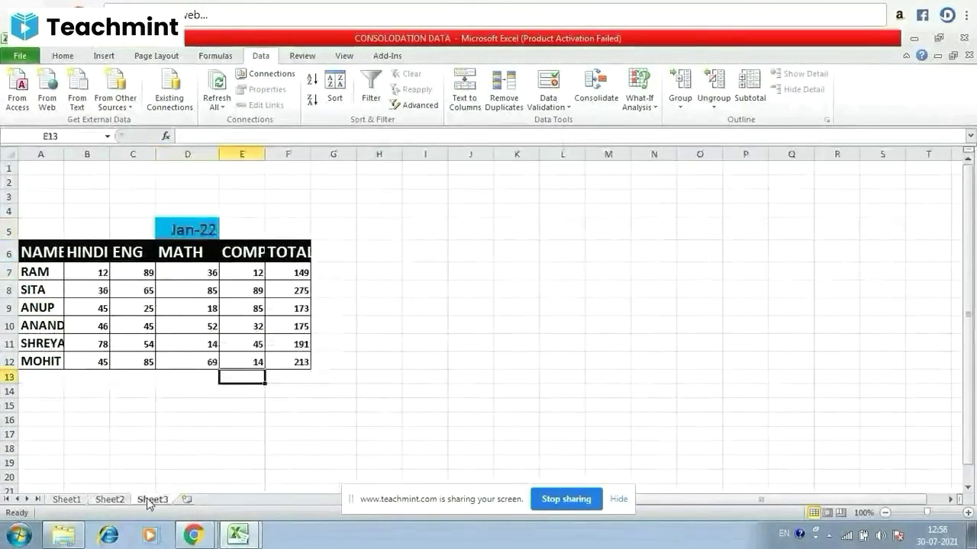
click(186, 500)
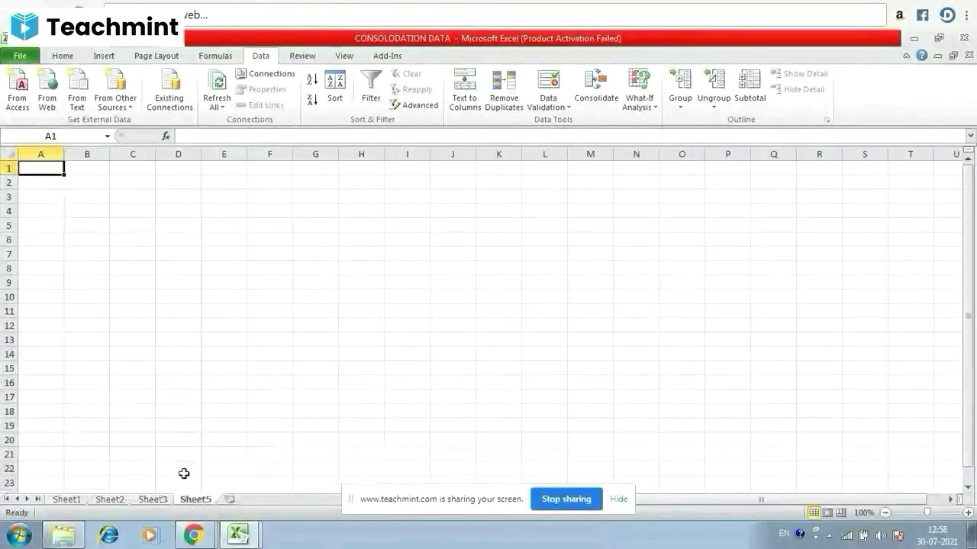
Start a Sum consolidation at cell C4 of Sheet5 and add the Sheet1 range A6:F12 as its first reference.
click(152, 215)
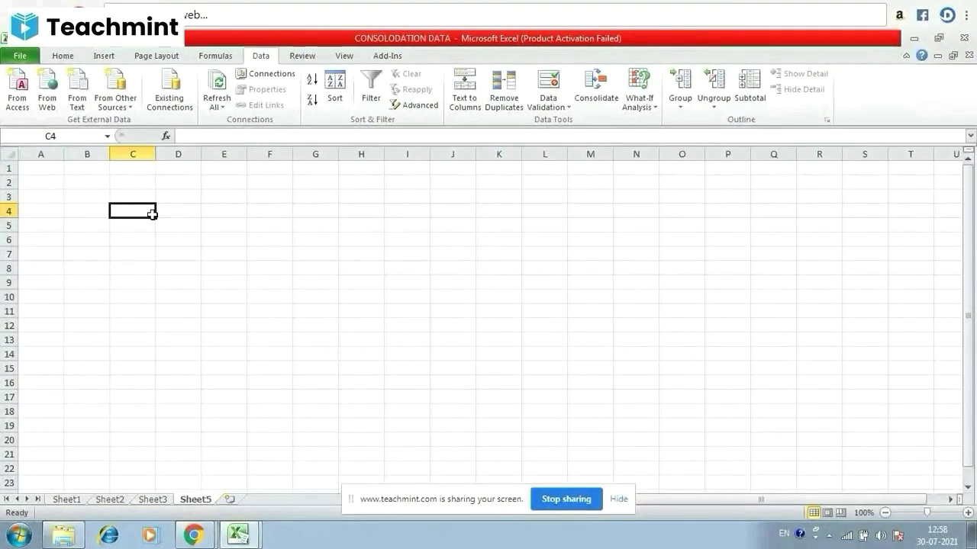
click(595, 96)
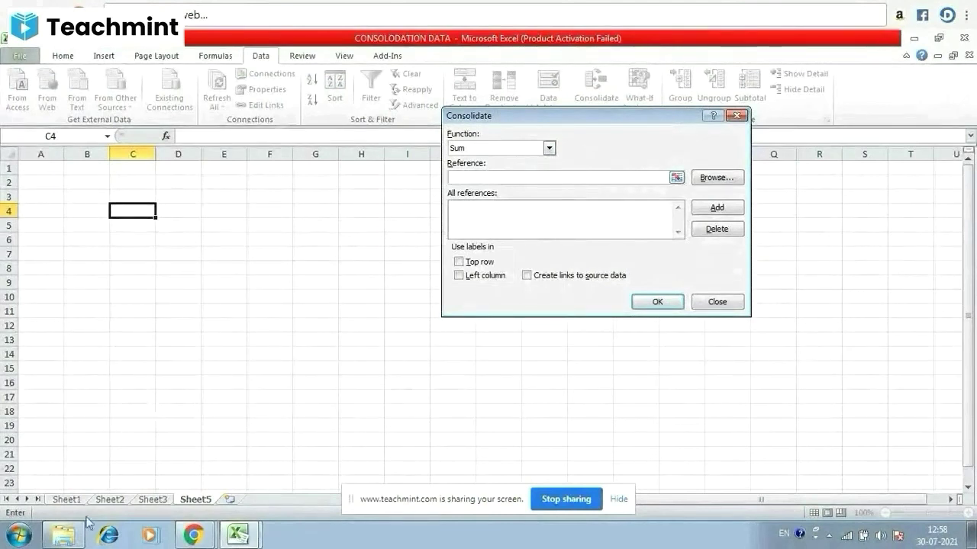
click(68, 499)
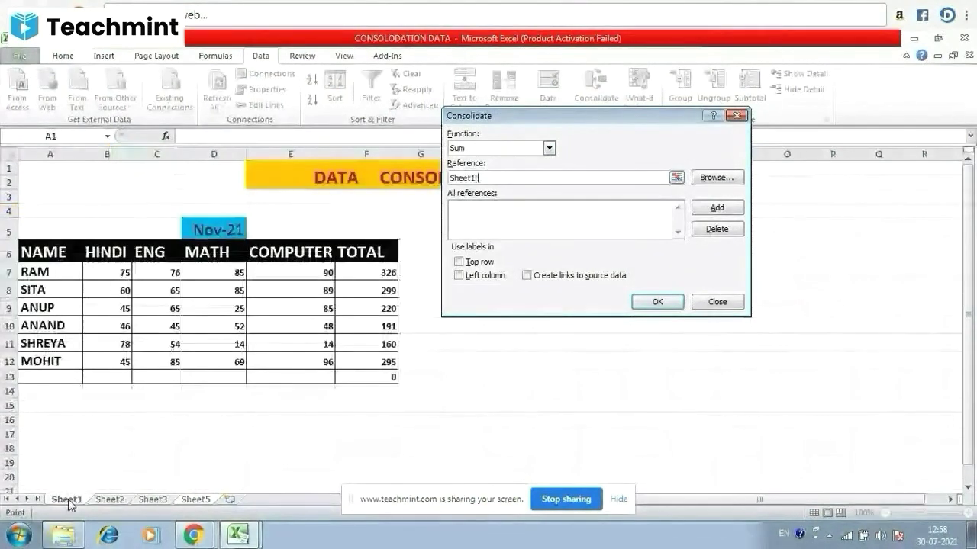
drag(38, 252, 363, 363)
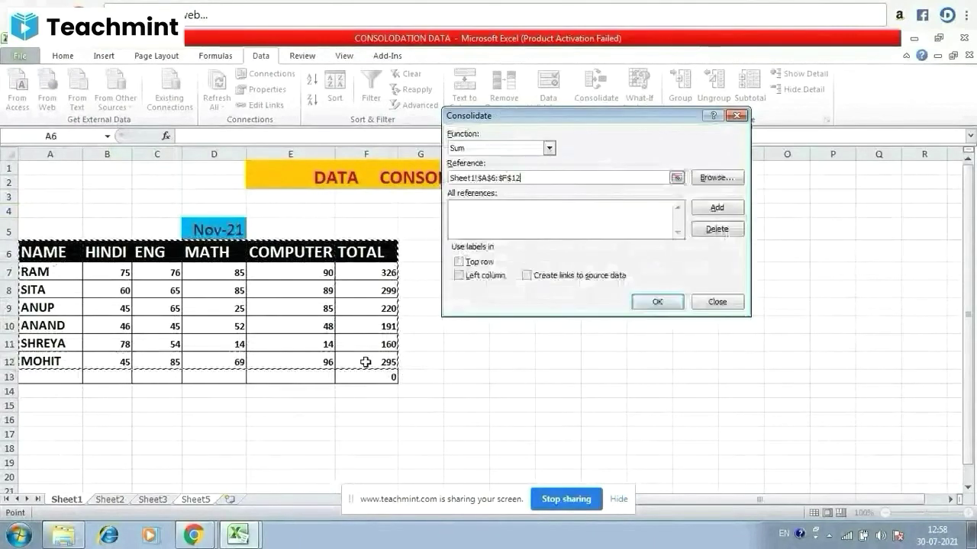
click(717, 209)
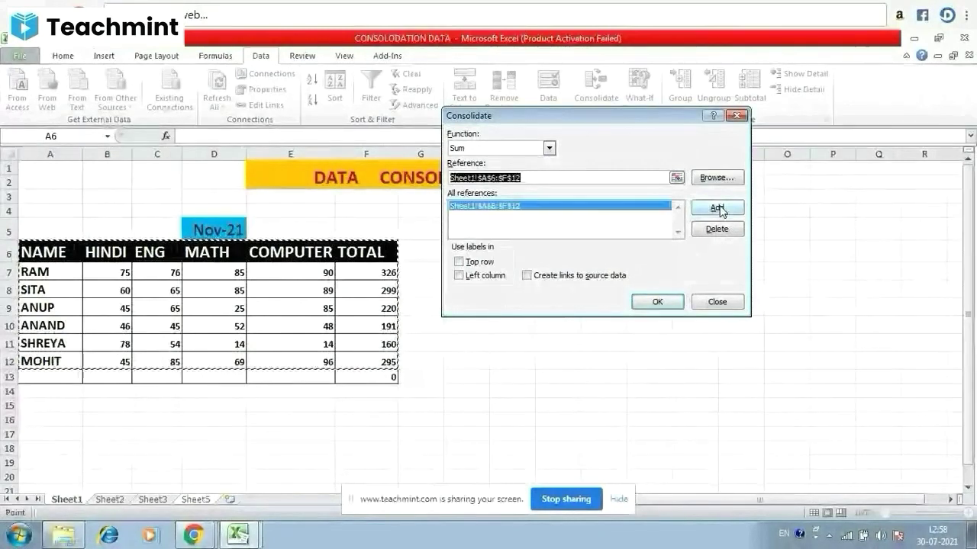
Add the range A6:F12 from both Sheet2 and Sheet3 to the consolidation references.
click(129, 500)
drag(60, 252, 328, 361)
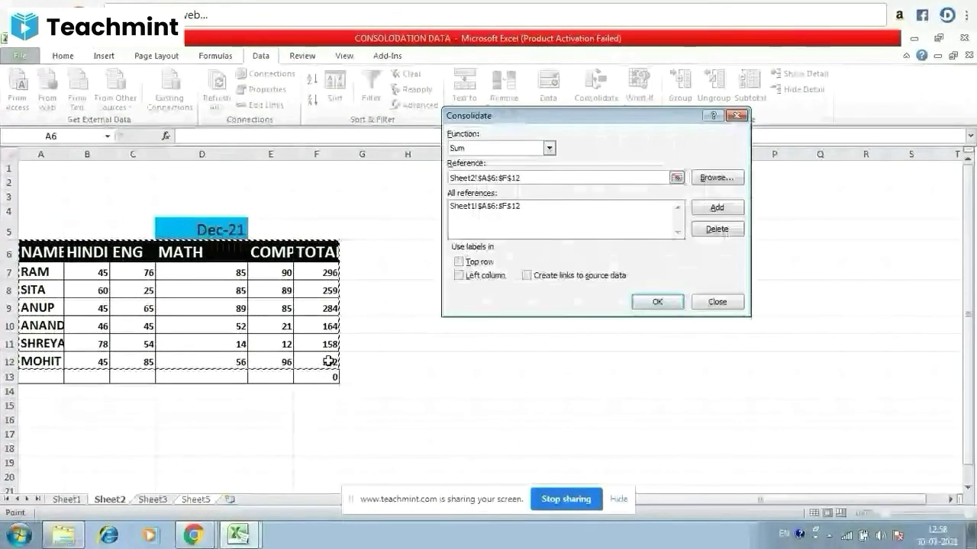
click(716, 209)
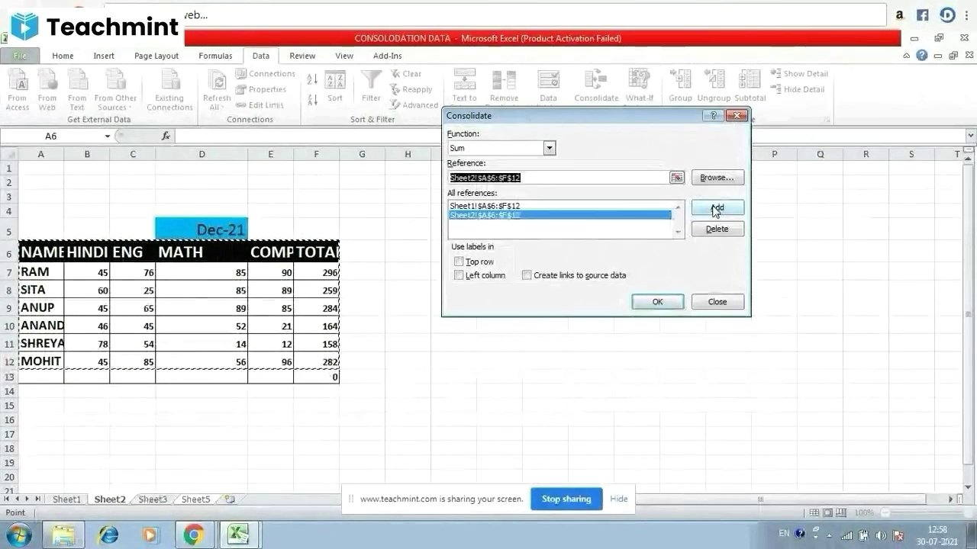
click(156, 501)
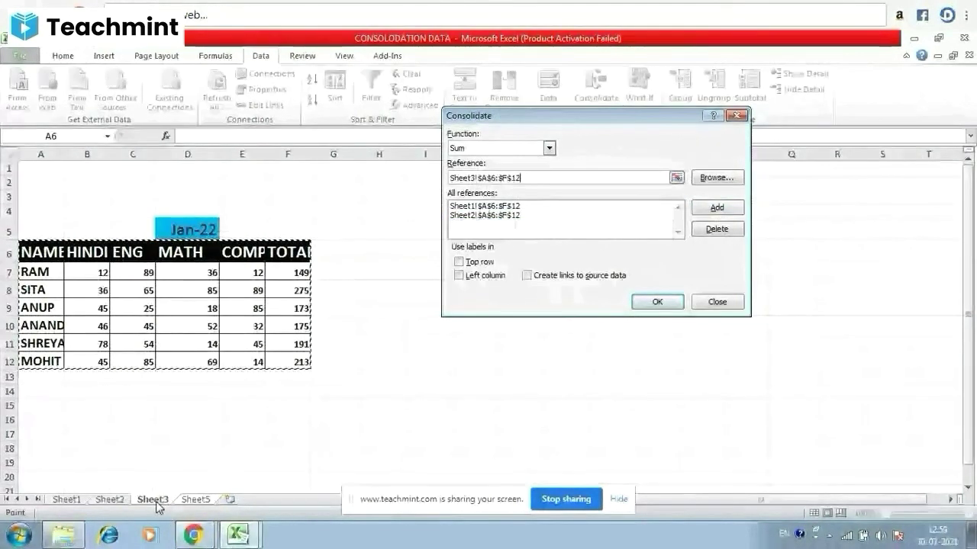
drag(42, 251, 305, 359)
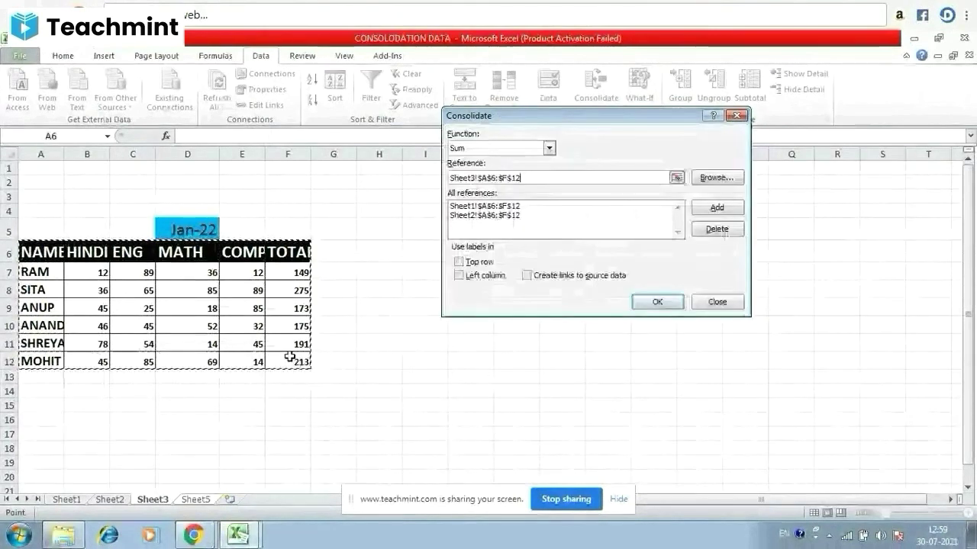
click(711, 209)
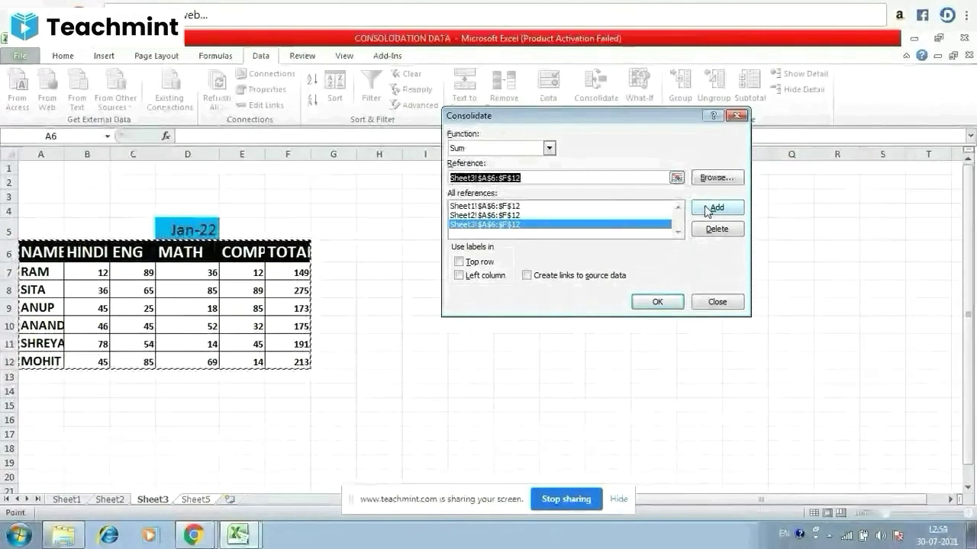
Use top row and left column labels, link to the source data, and create the consolidated table.
click(458, 263)
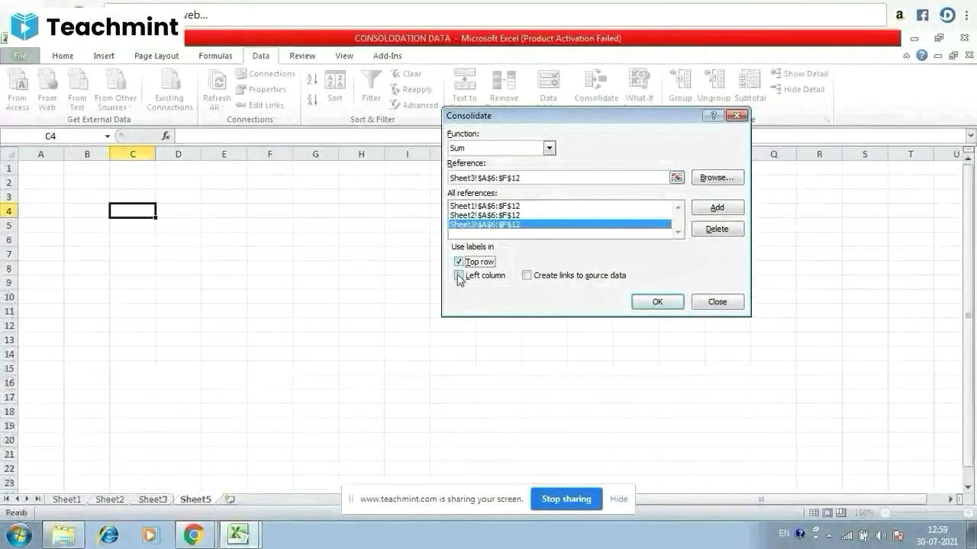
click(458, 276)
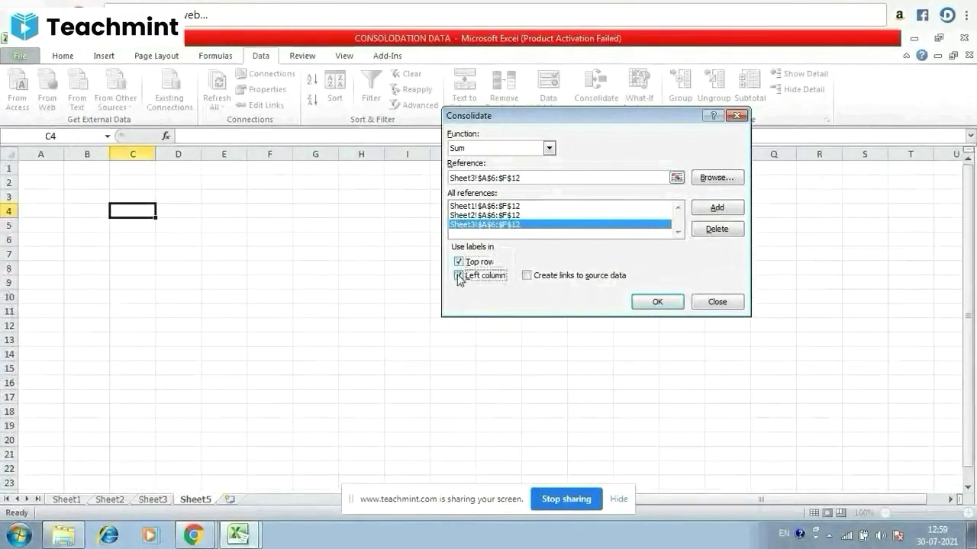
click(526, 276)
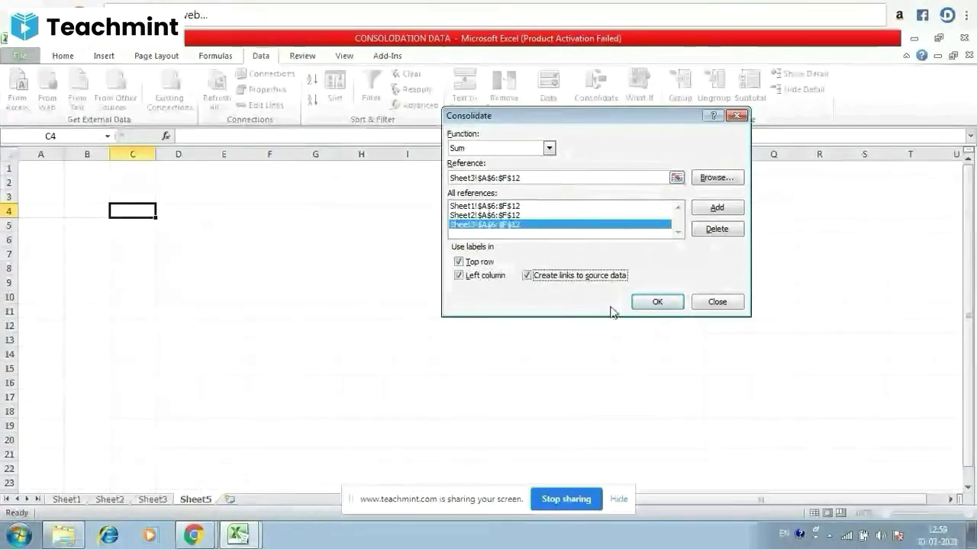
click(658, 302)
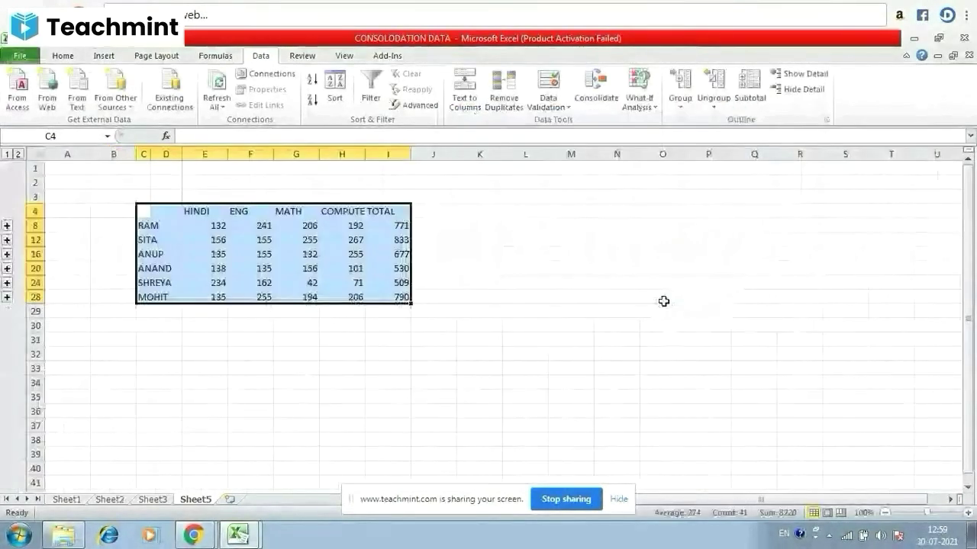